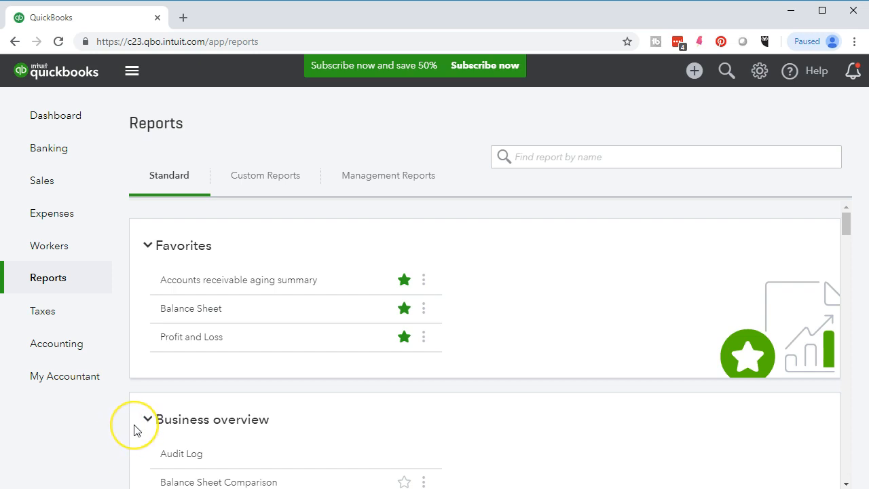
Step: Collapse the Business overview and Who owes you sections in the list of standard reports
scroll(135, 431, down, 1)
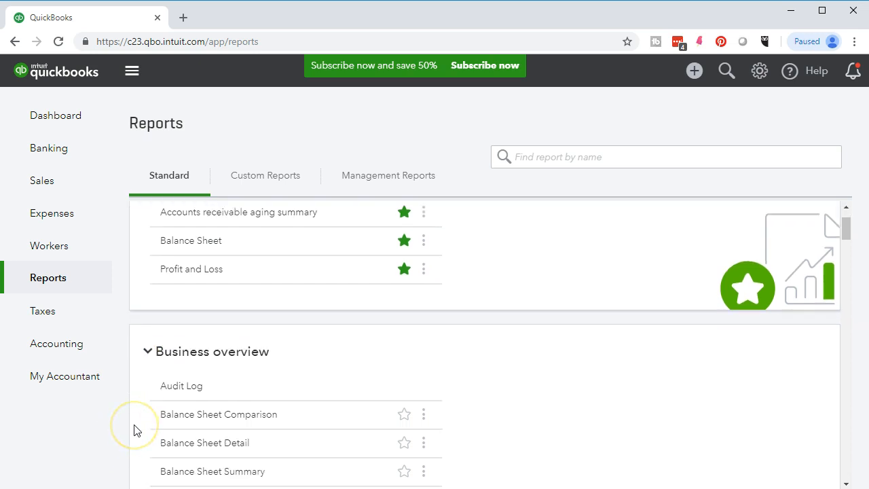
click(148, 351)
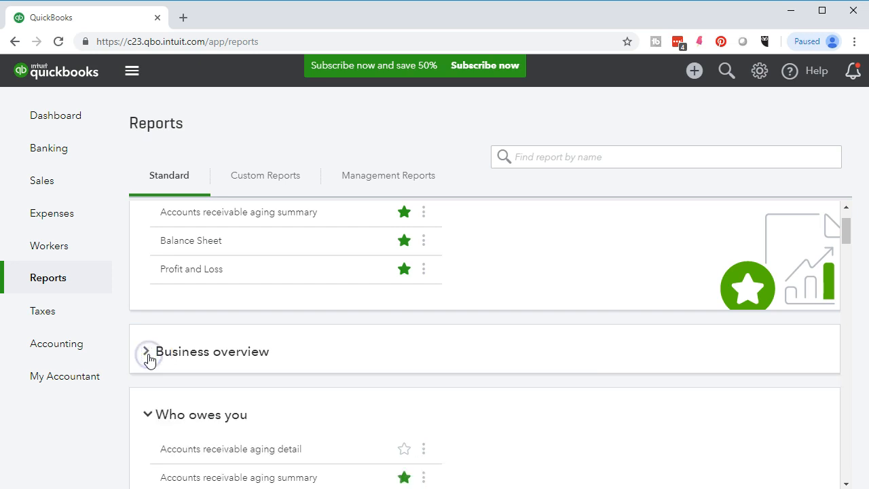
scroll(149, 360, down, 1)
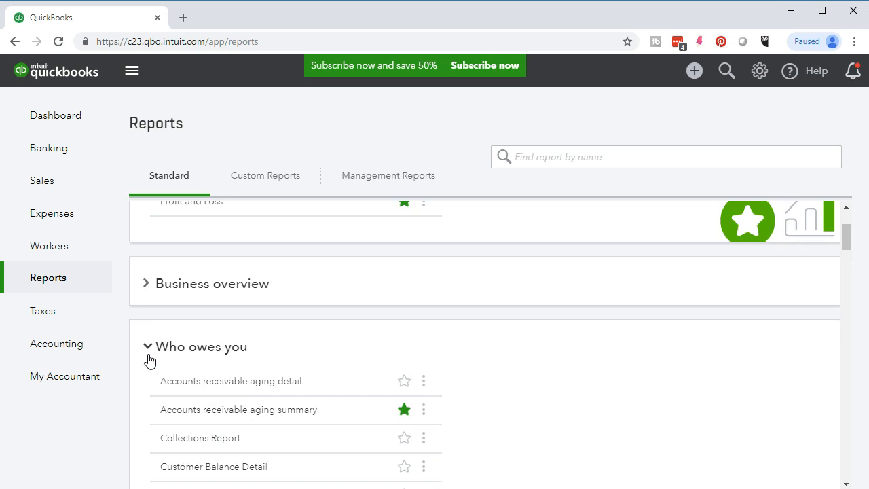
scroll(149, 360, down, 1)
click(145, 279)
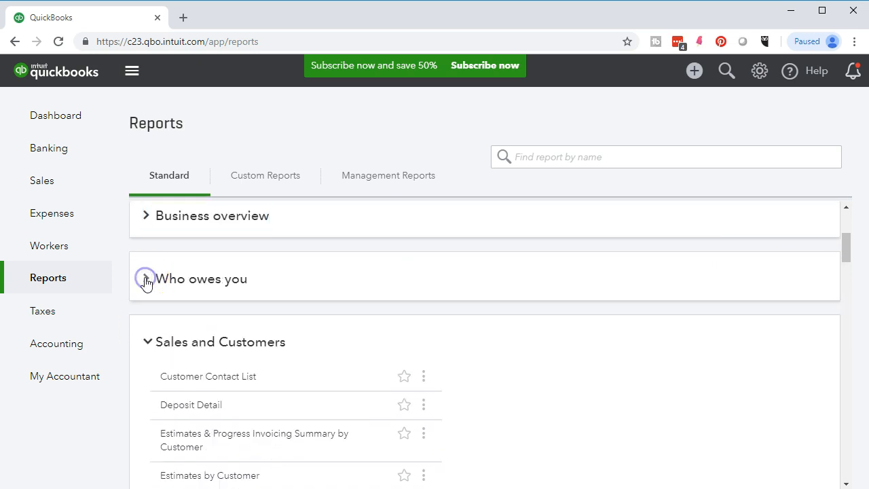
Step: Open the Sales by Customer Summary report from the Sales and Customers section
scroll(133, 309, down, 1)
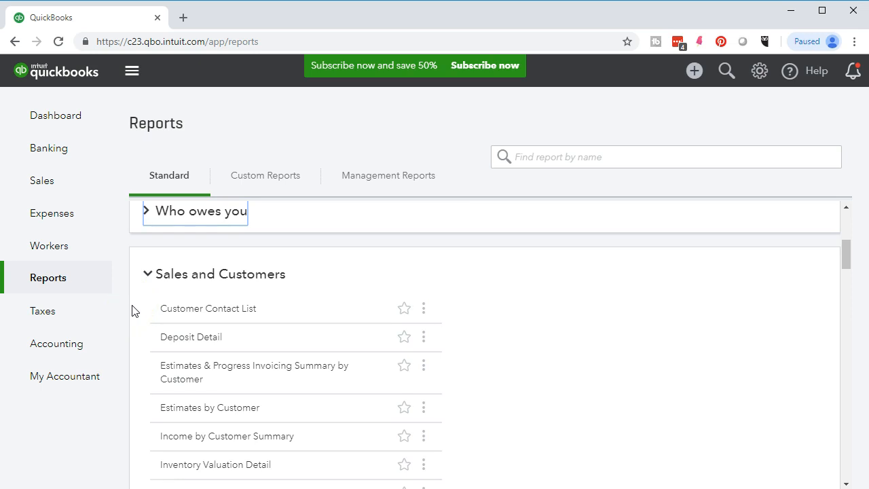
click(139, 334)
scroll(138, 336, down, 3)
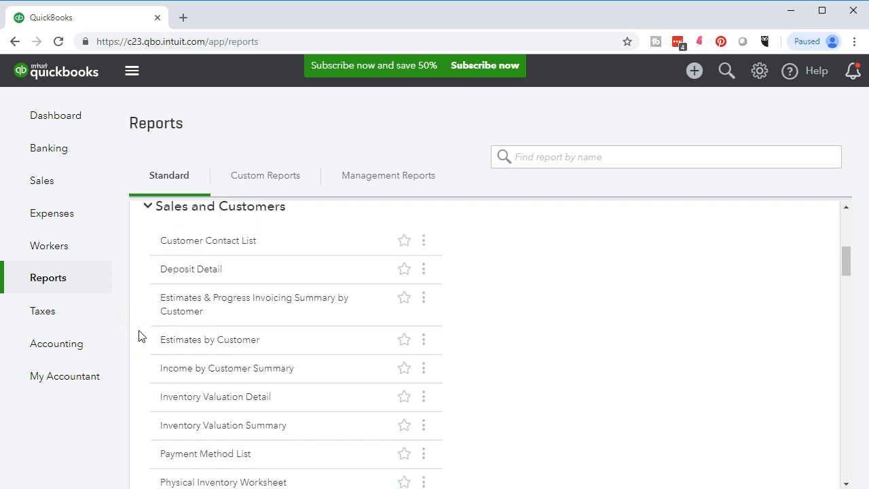
scroll(138, 336, down, 1)
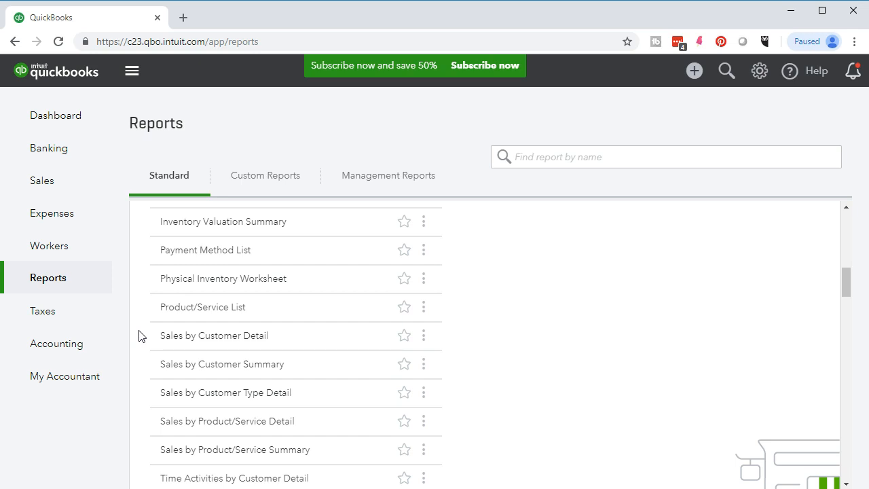
scroll(138, 336, down, 1)
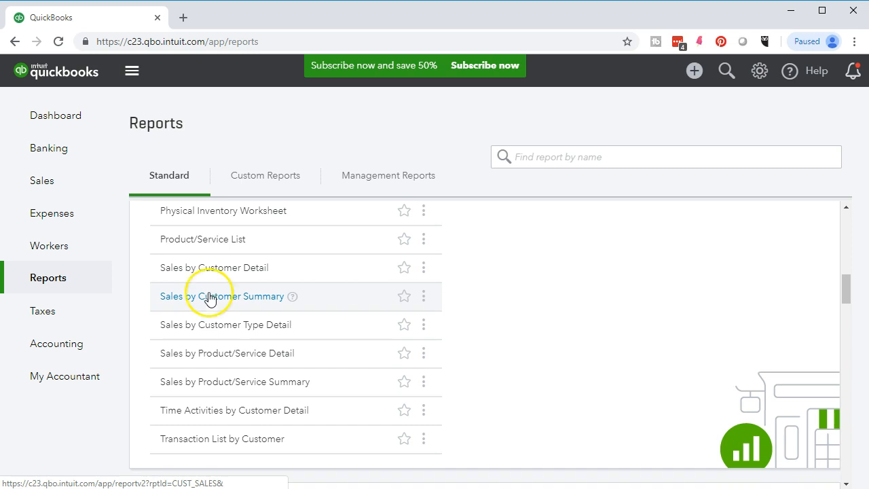
click(214, 278)
click(214, 296)
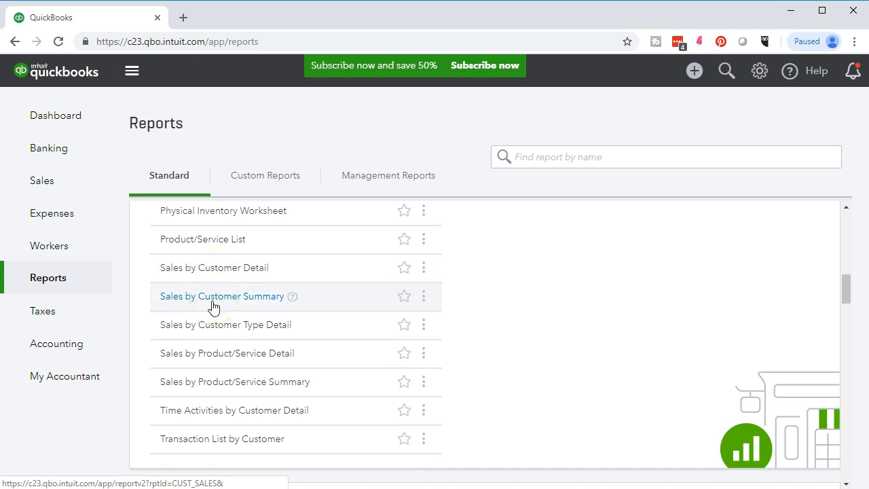
click(543, 162)
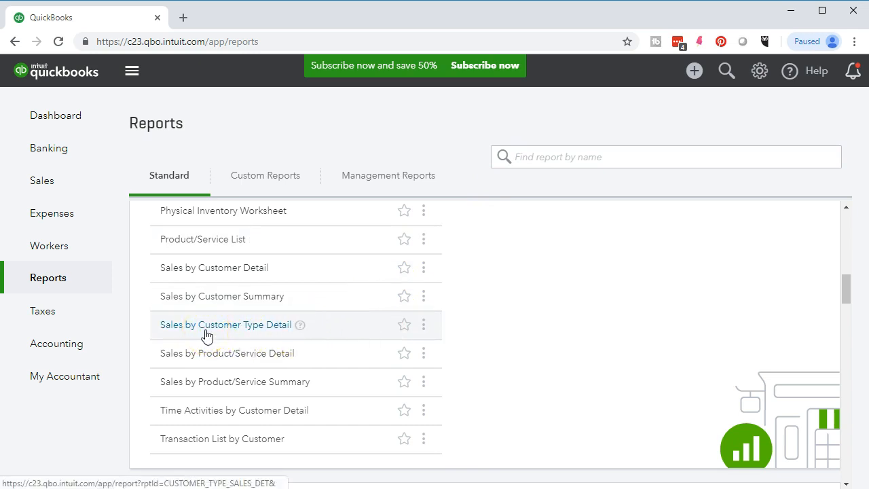
click(206, 304)
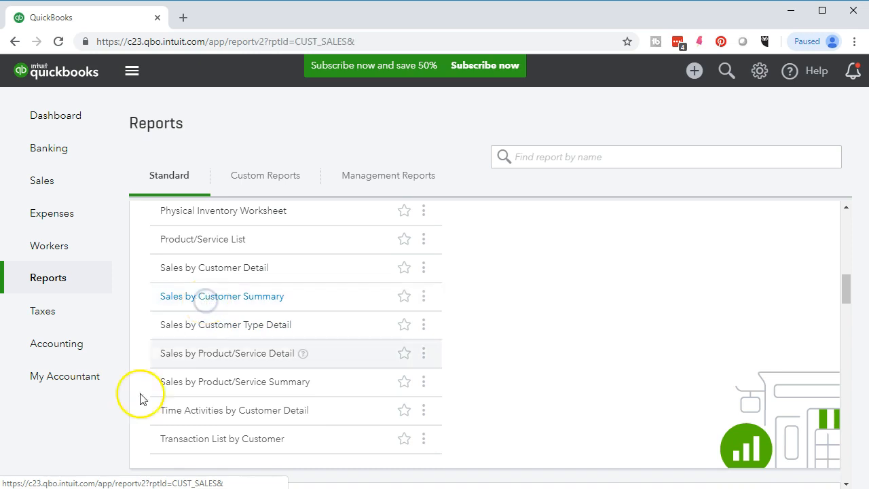
click(562, 226)
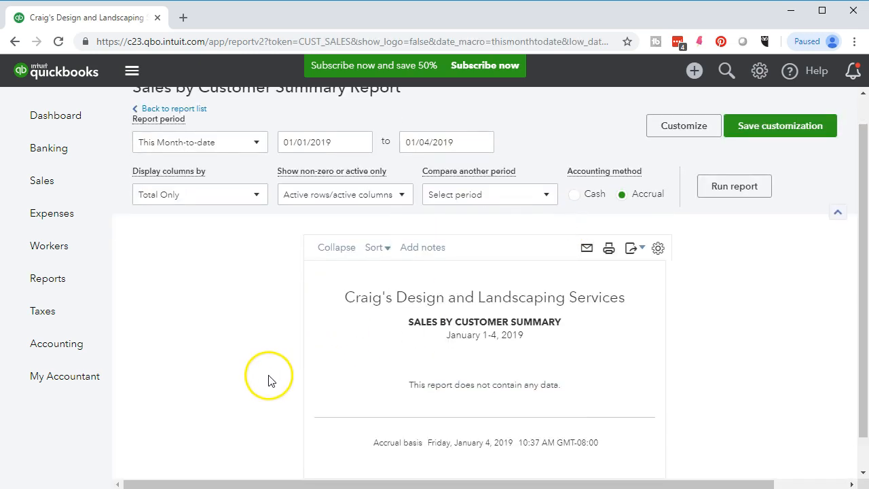
Step: Set the report period to 01/01/2018 through 12/31/2018 and run the Sales by Customer Summary report
scroll(272, 374, up, 1)
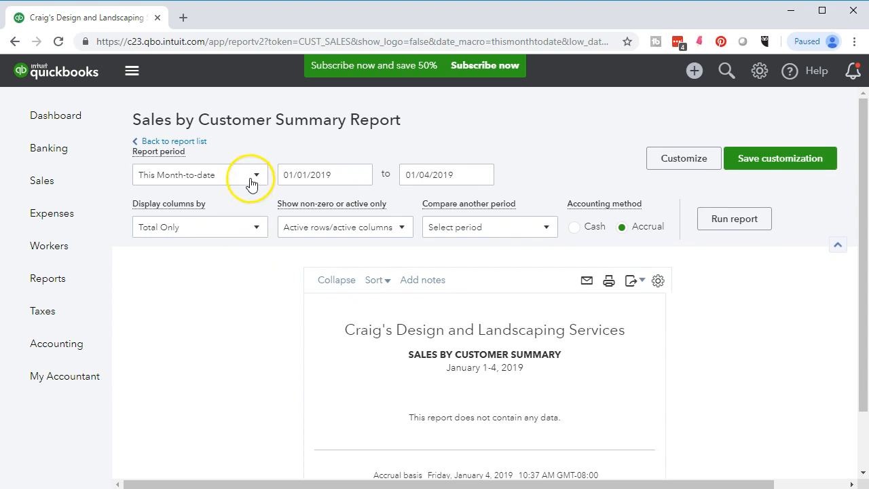
click(317, 175)
drag(331, 175, 258, 163)
text(010118)
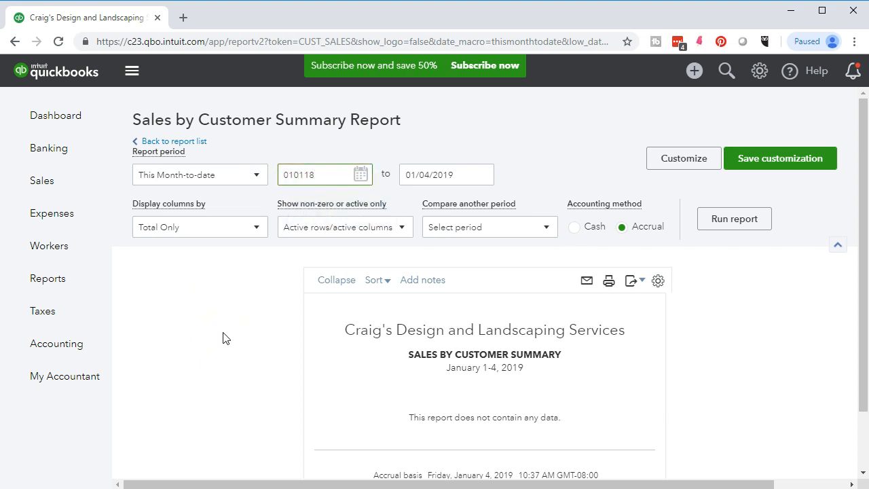
key(Tab)
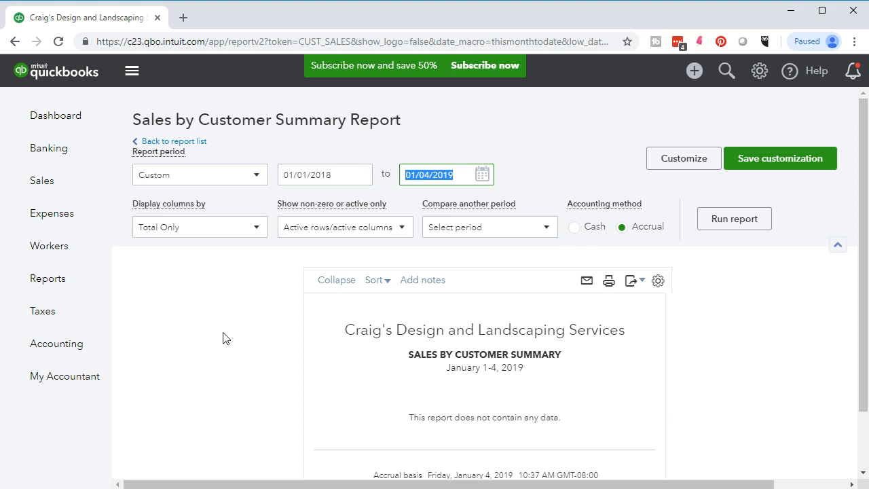
text(123118)
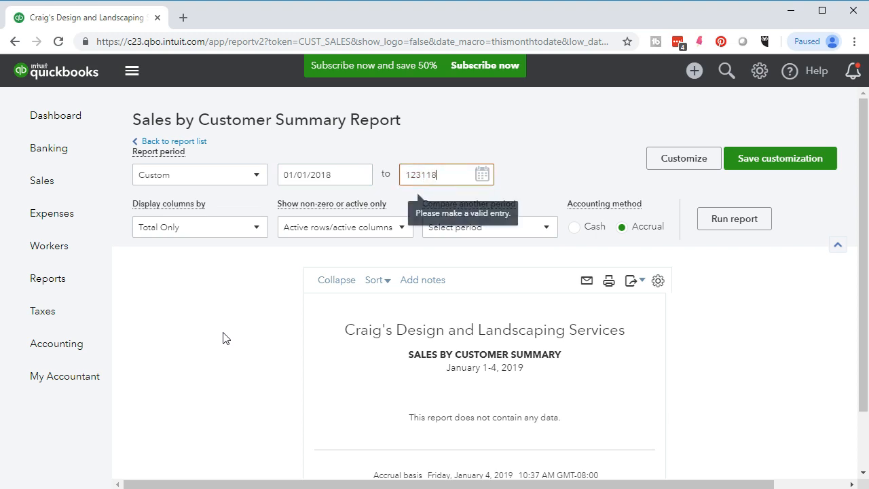
key(Tab)
click(238, 318)
click(428, 174)
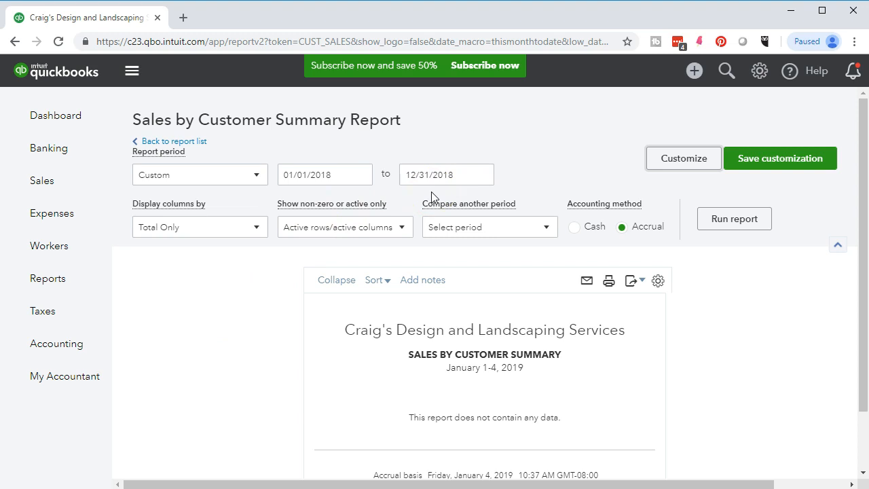
click(707, 223)
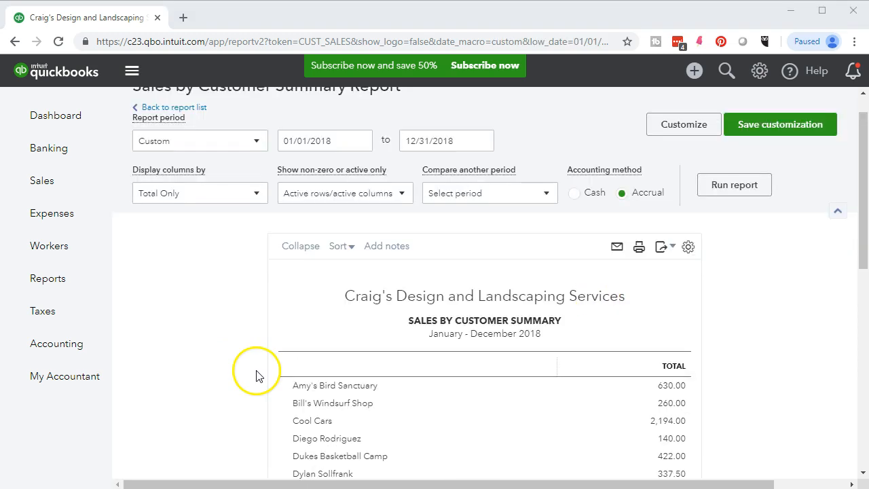
Step: Review the sales per customer, collapsing and re-expanding the sub-customer rows under Freeman Sporting Goods
scroll(258, 371, down, 1)
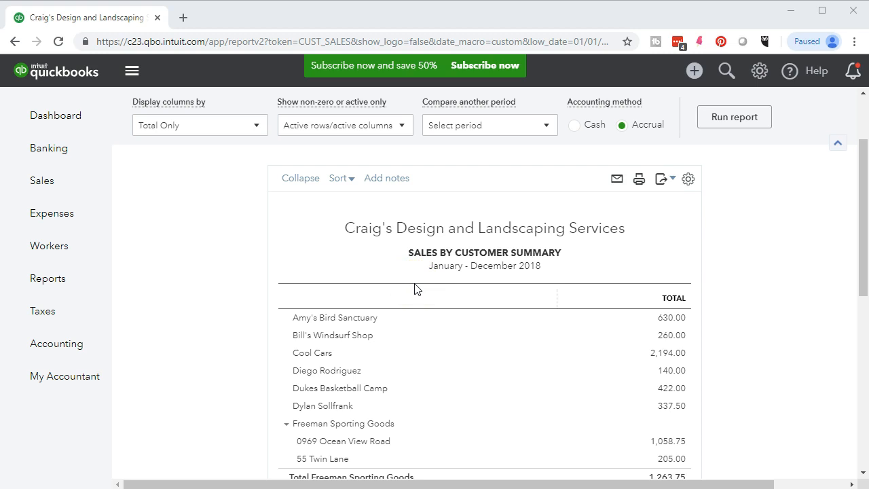
scroll(414, 289, down, 2)
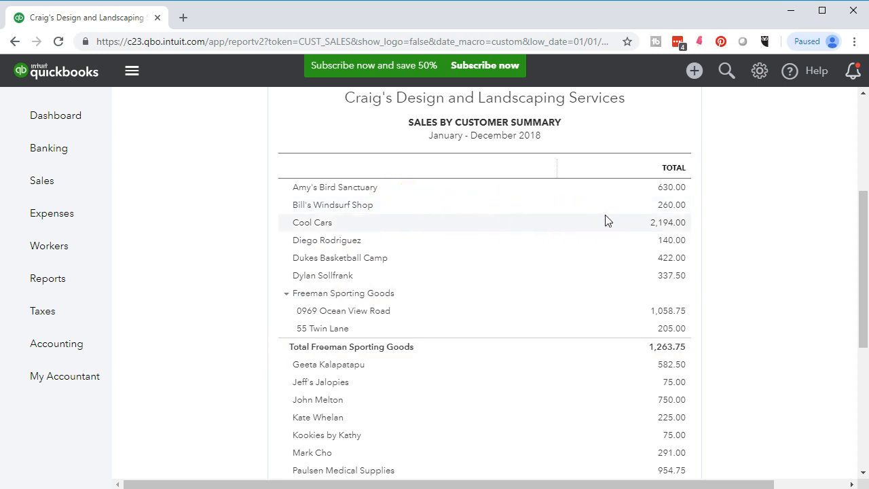
scroll(475, 263, down, 2)
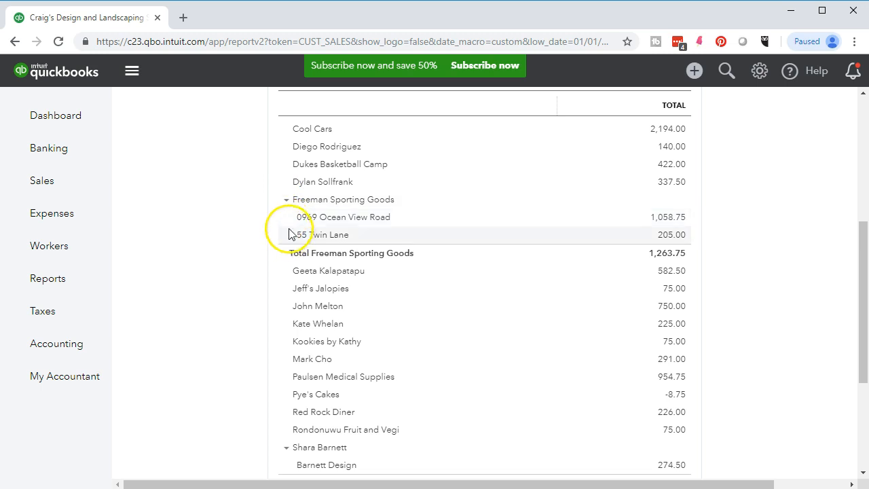
click(286, 200)
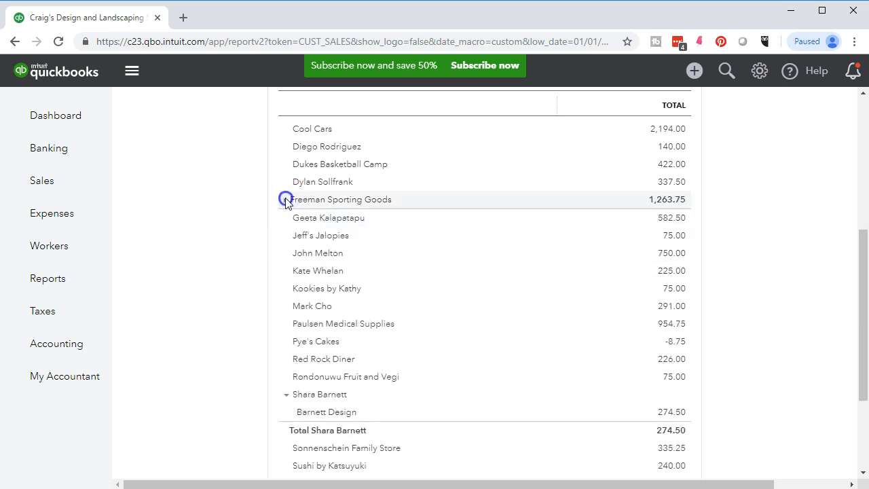
click(286, 199)
scroll(252, 299, down, 1)
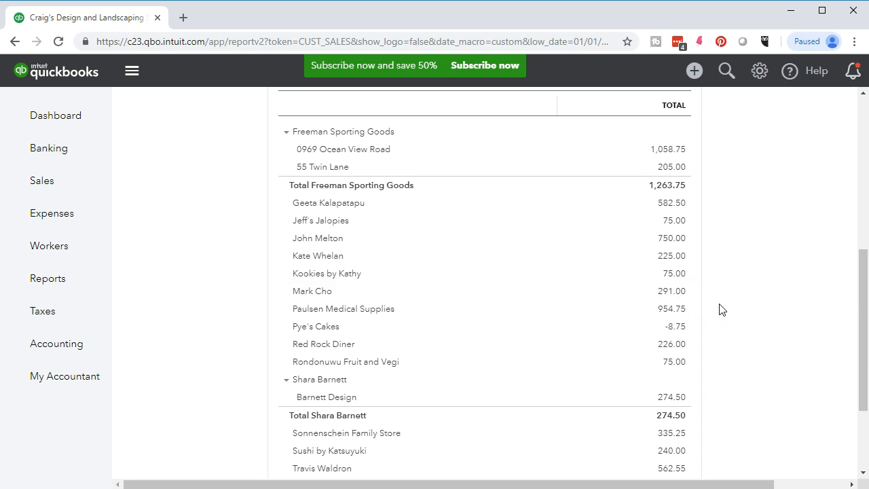
Step: Sort the customer sales report by total in ascending order and look through the reordered list
scroll(722, 310, up, 4)
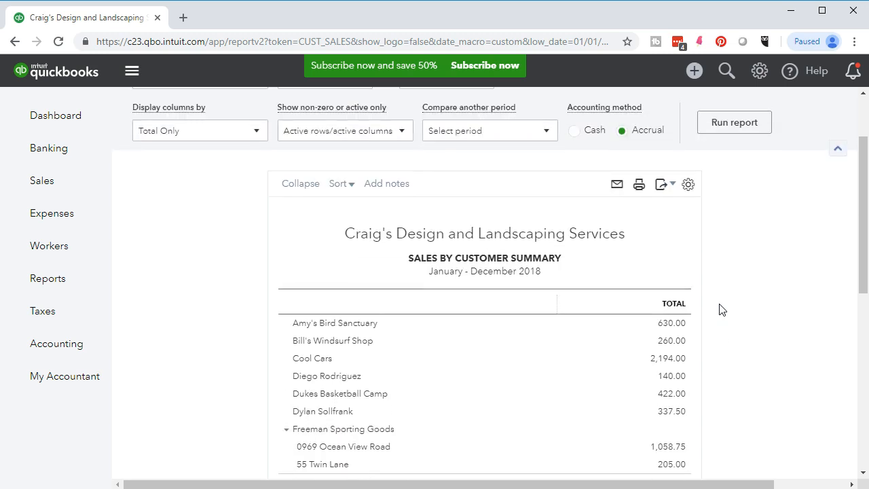
click(348, 190)
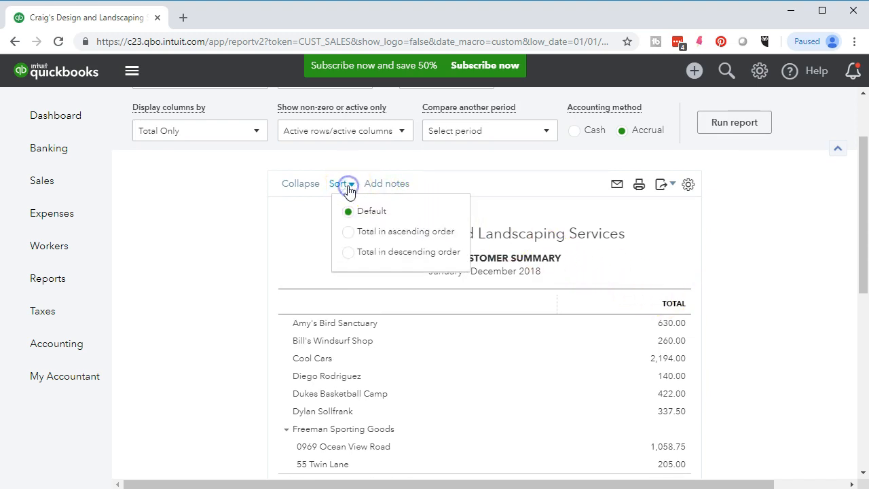
click(348, 233)
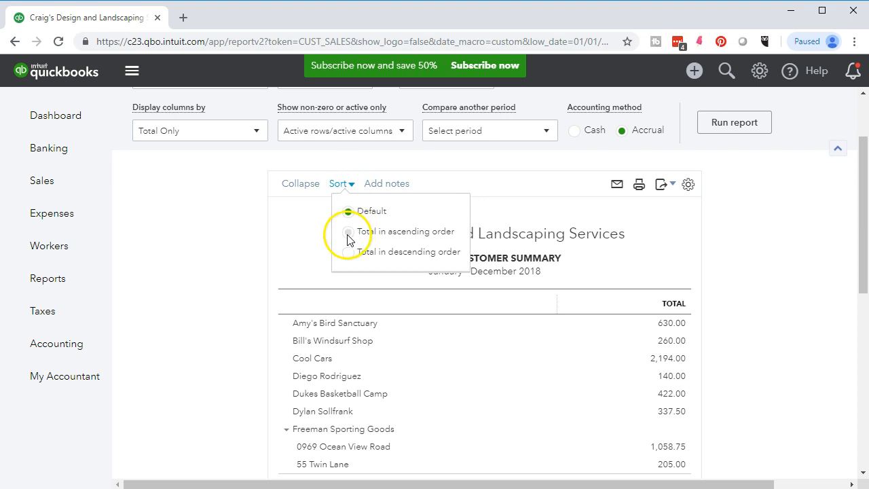
click(551, 248)
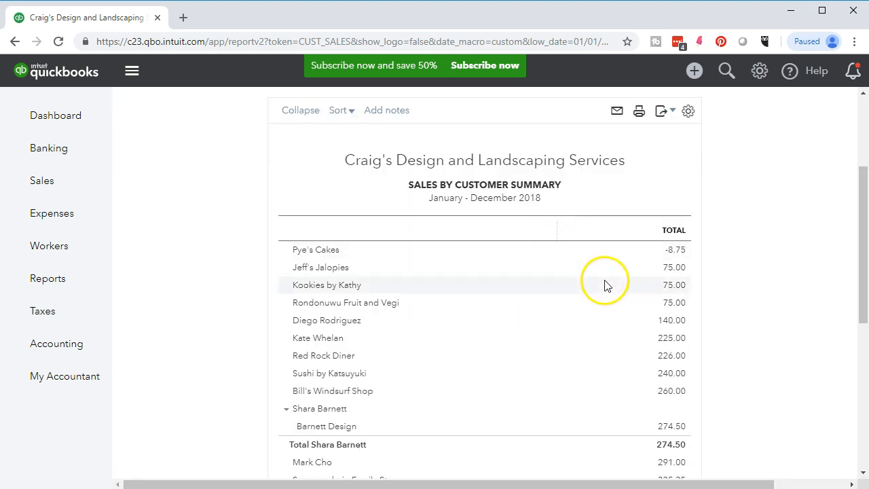
scroll(618, 299, down, 3)
scroll(619, 299, down, 3)
click(610, 319)
scroll(609, 324, up, 7)
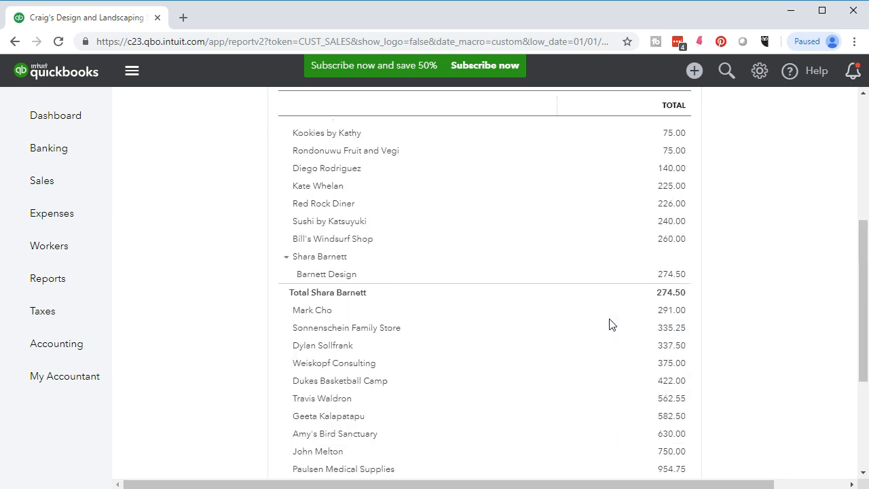
Step: Sort the customer sales report by total in descending order and review it down to the grand total
click(340, 183)
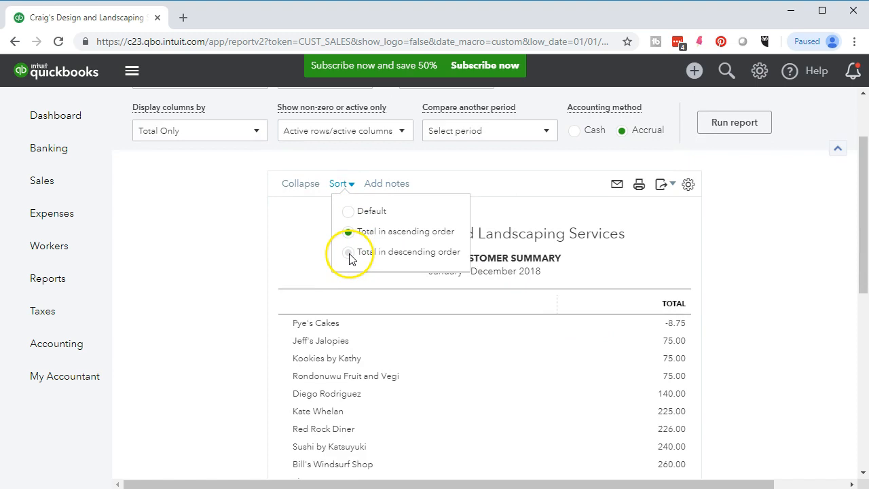
click(352, 253)
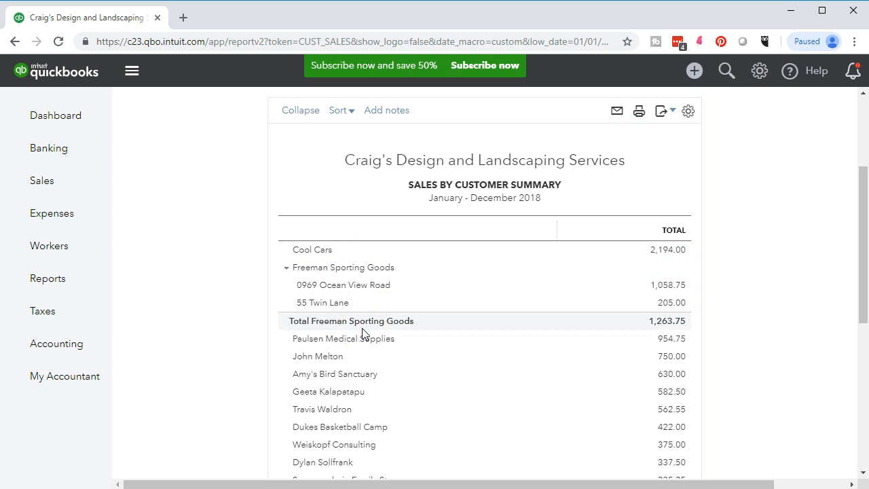
scroll(362, 328, down, 1)
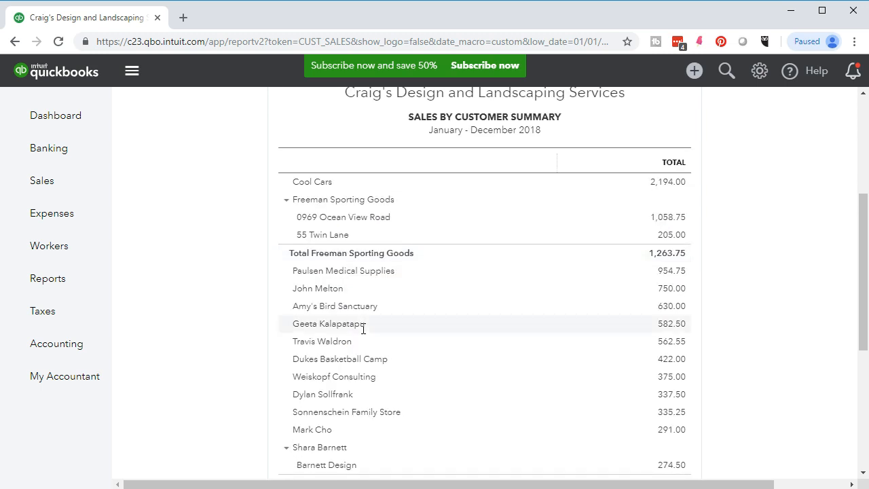
scroll(364, 328, down, 1)
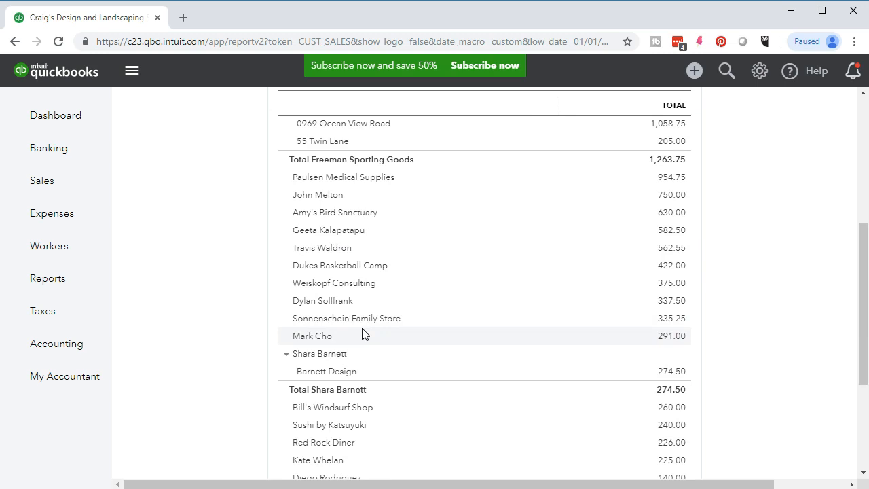
scroll(298, 332, down, 2)
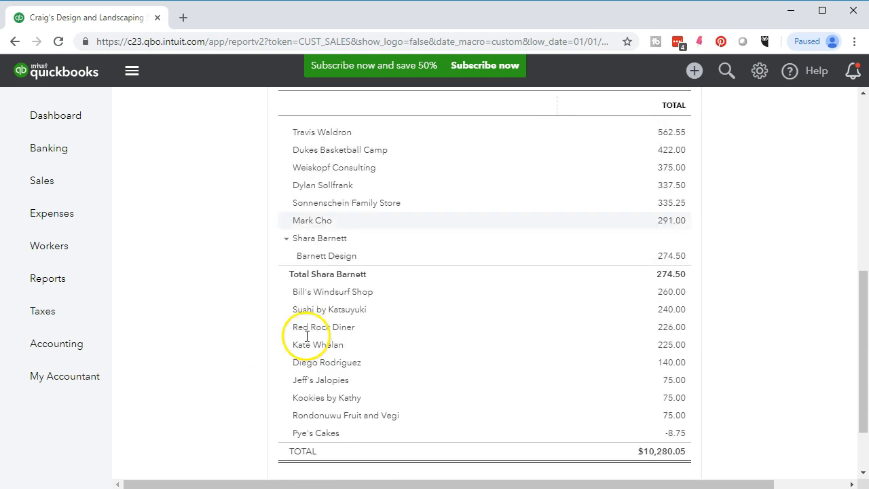
scroll(307, 336, down, 1)
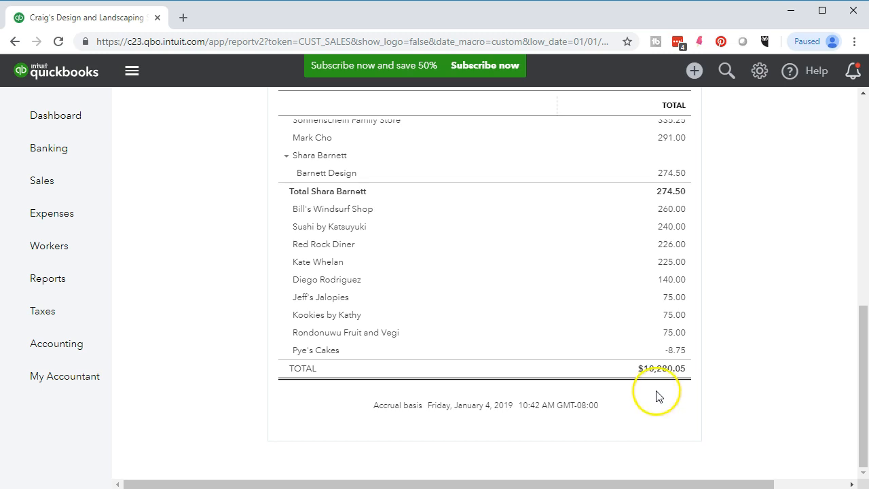
Step: Open the Profit and Loss report from the favorite reports and run it for 01/01/2018 through 12/31/2018
click(80, 288)
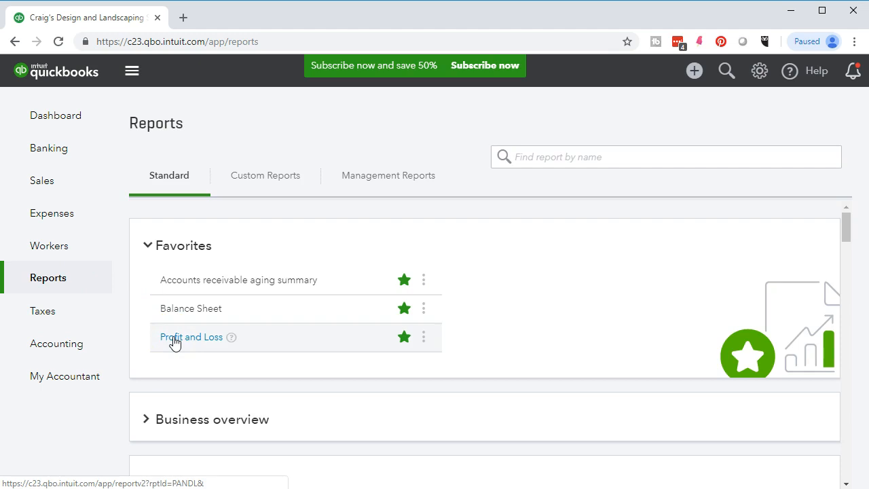
click(174, 339)
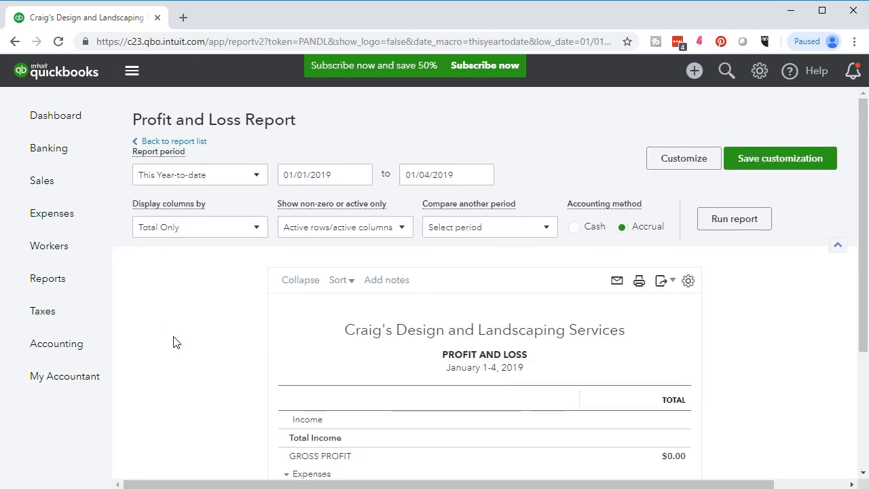
drag(342, 174, 242, 174)
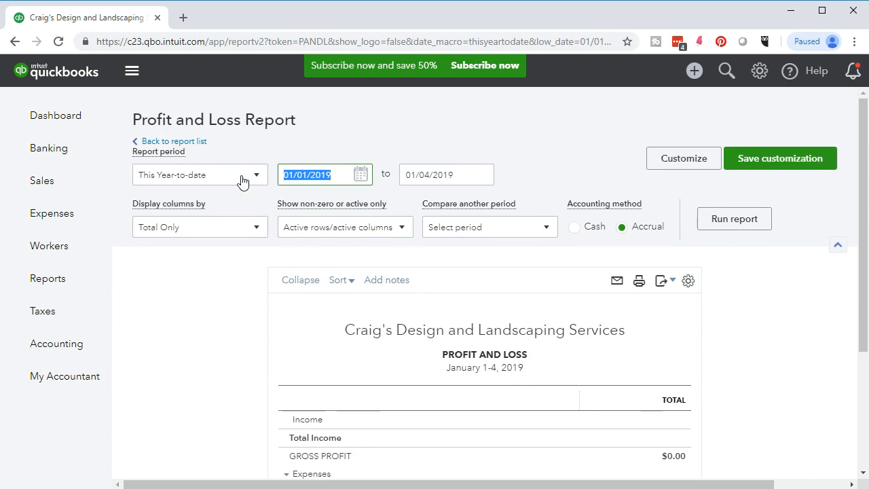
text(01/01/2018)
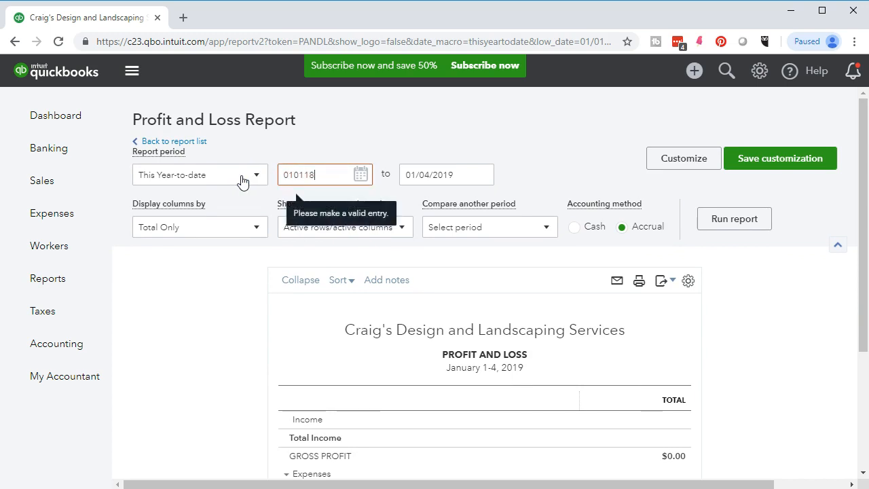
key(Tab)
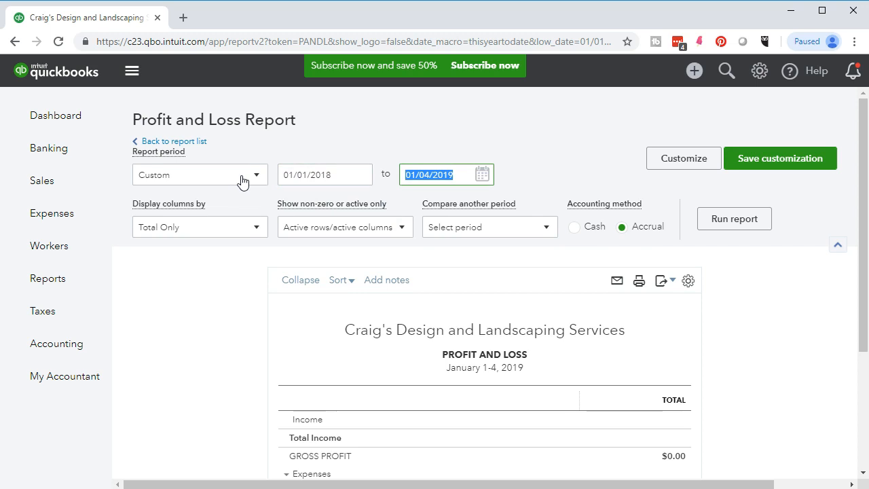
text(123118)
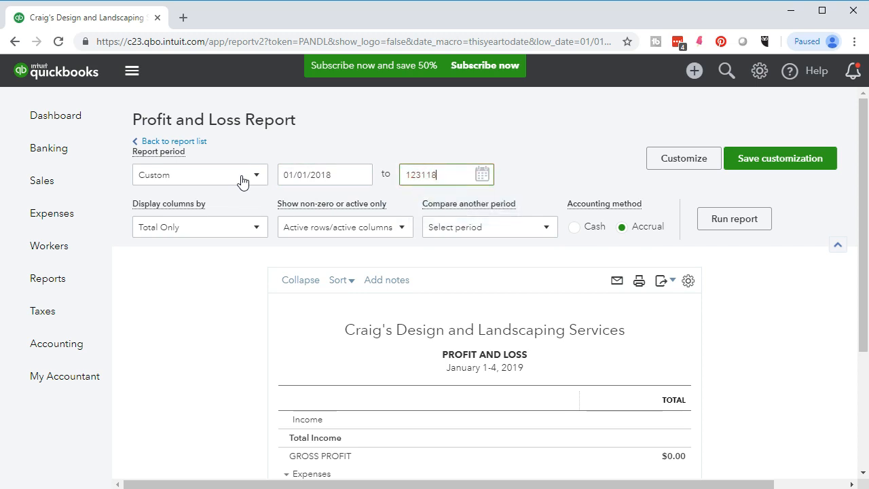
key(Tab)
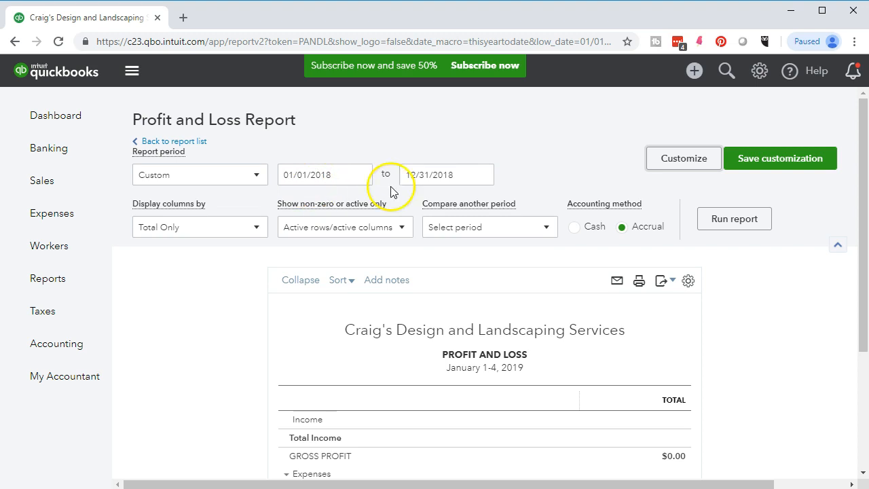
click(712, 228)
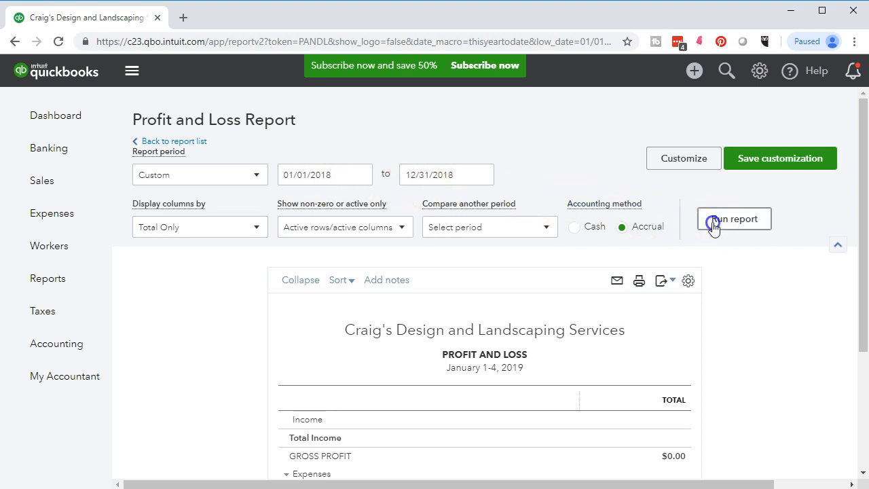
Step: Review the 2018 Profit and Loss report's income accounts, total income, cost of goods sold and gross profit
scroll(320, 383, down, 1)
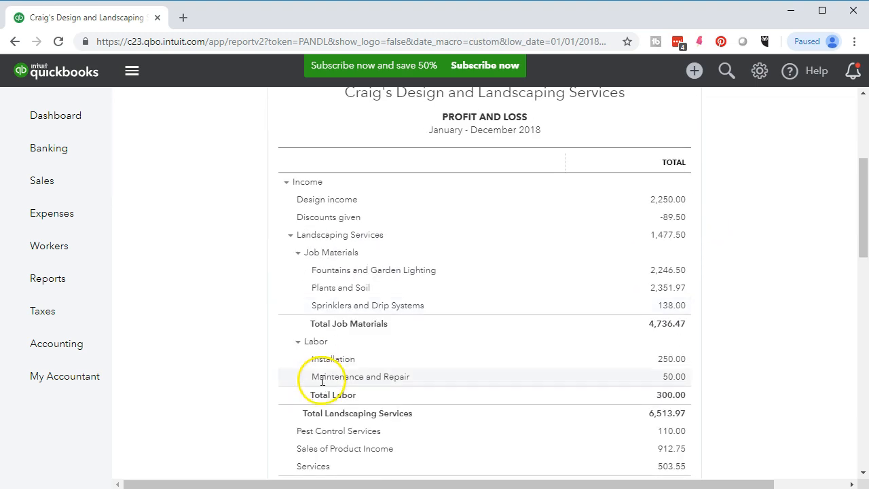
scroll(210, 407, down, 2)
scroll(210, 408, down, 2)
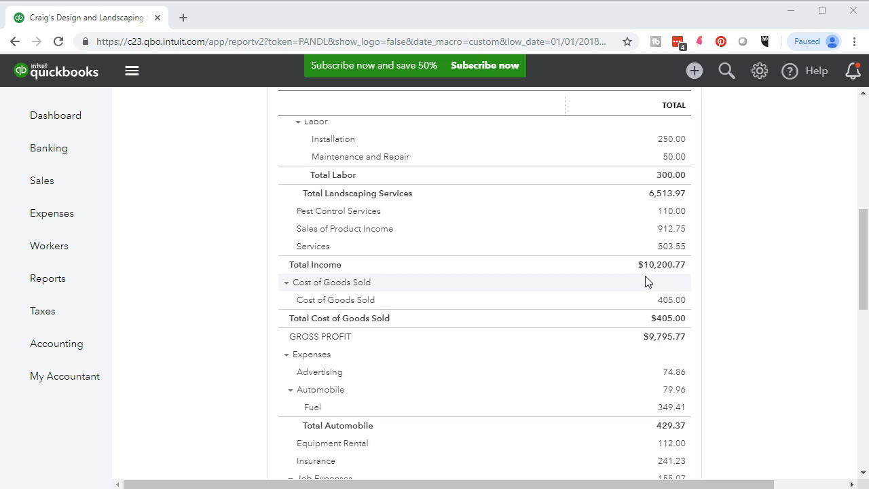
click(649, 281)
scroll(652, 281, up, 3)
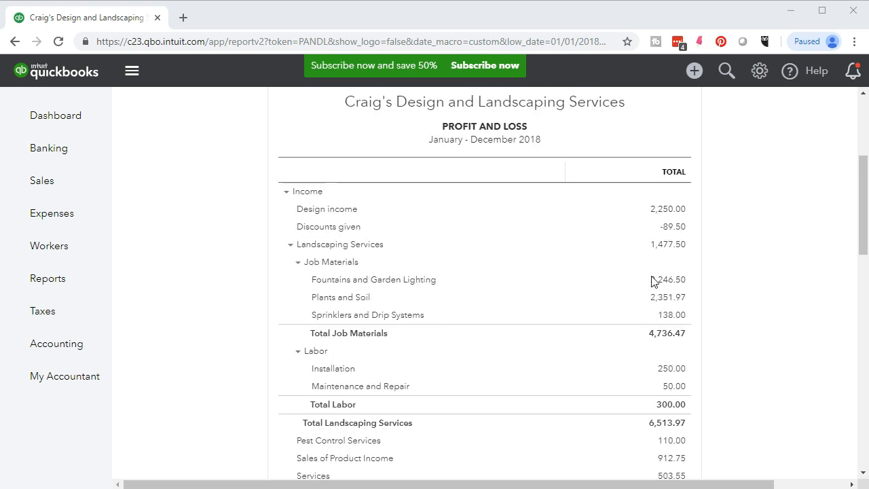
scroll(652, 281, down, 1)
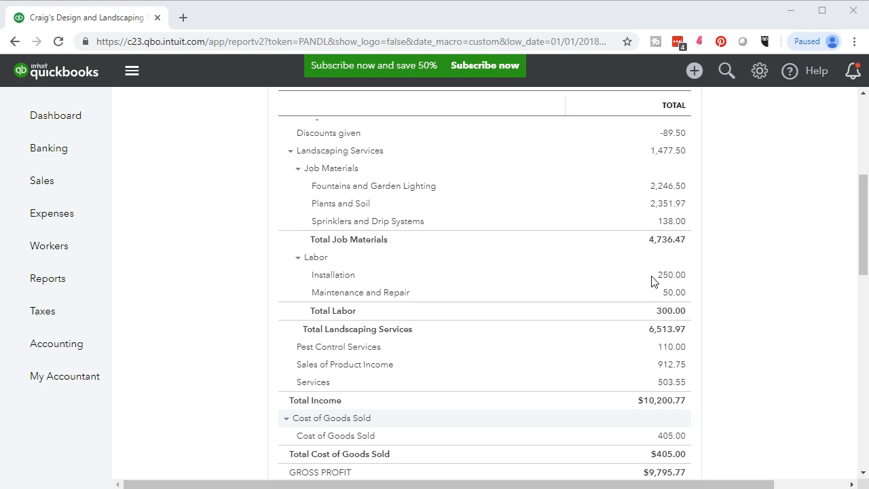
scroll(652, 281, down, 1)
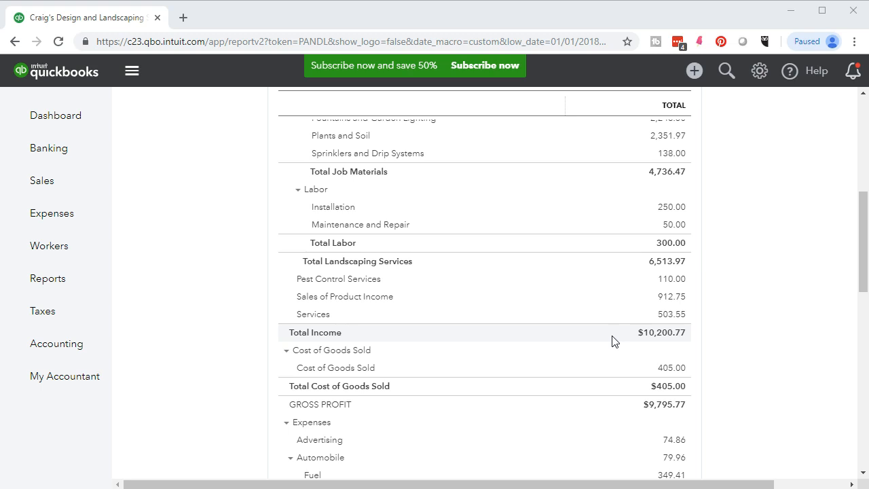
click(634, 351)
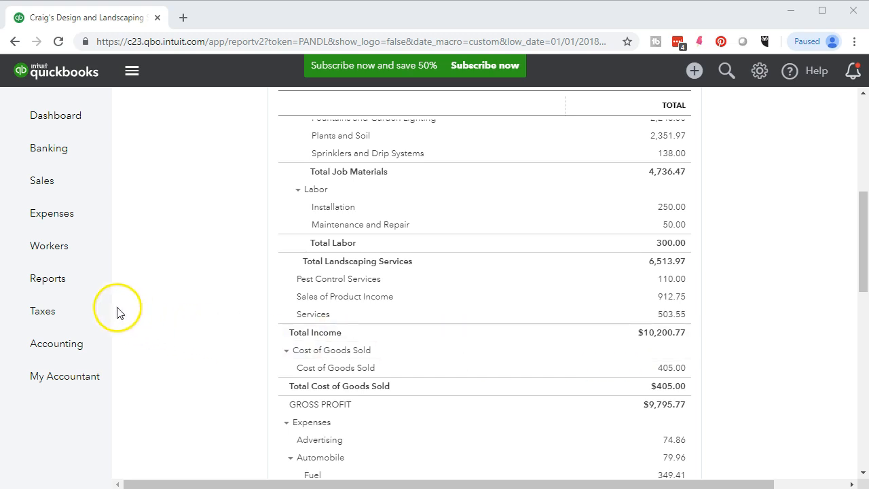
Step: Return to the report list and open the Sales by Customer Summary report under Sales and Customers
click(72, 289)
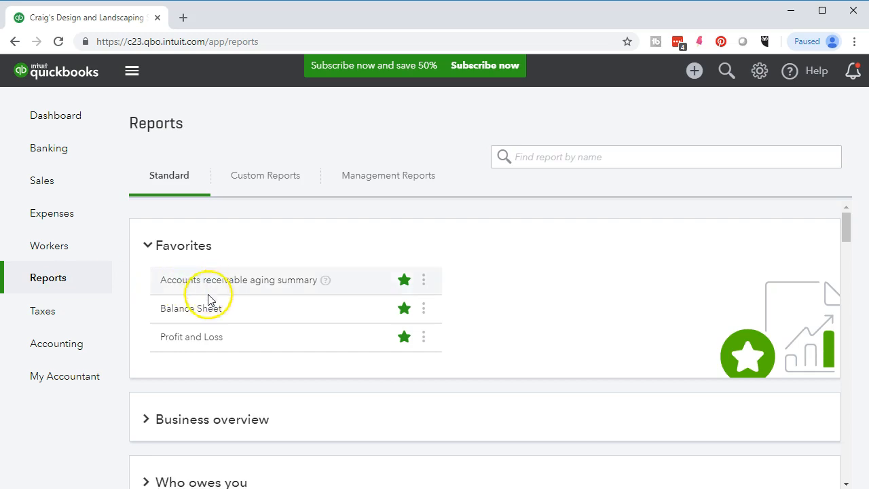
scroll(208, 306, down, 2)
scroll(204, 309, down, 1)
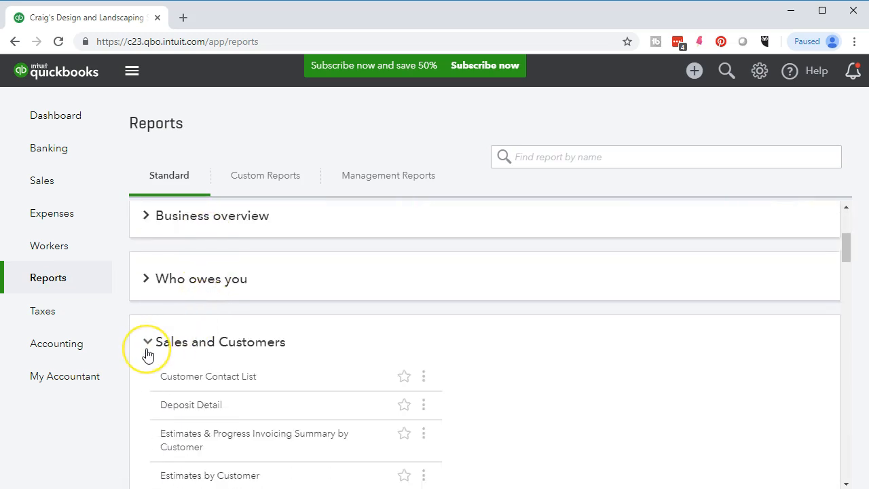
scroll(148, 355, down, 5)
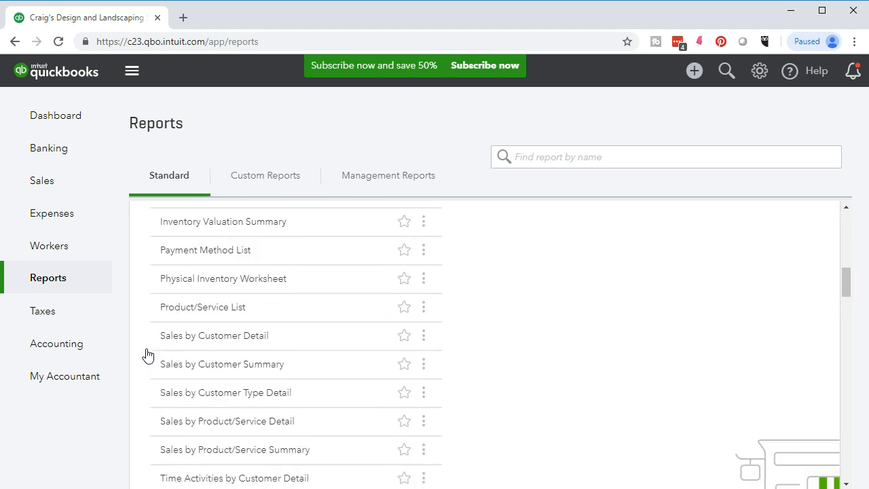
scroll(148, 355, down, 1)
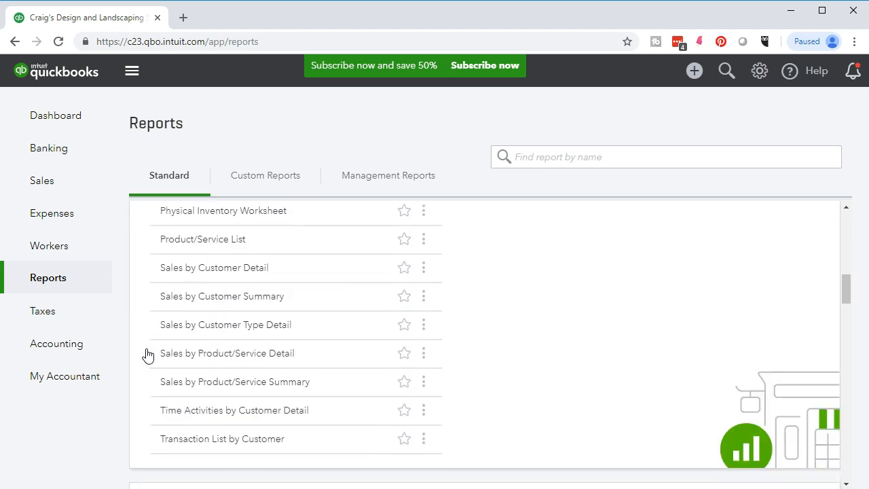
click(213, 299)
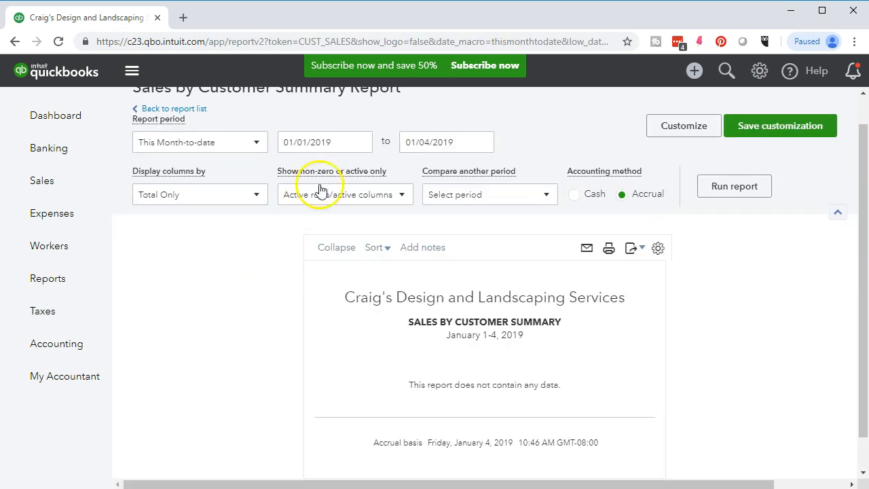
Step: Set the Sales by Customer Summary report period to 01/01/2018 through 12/31/2018 and run the report
click(345, 144)
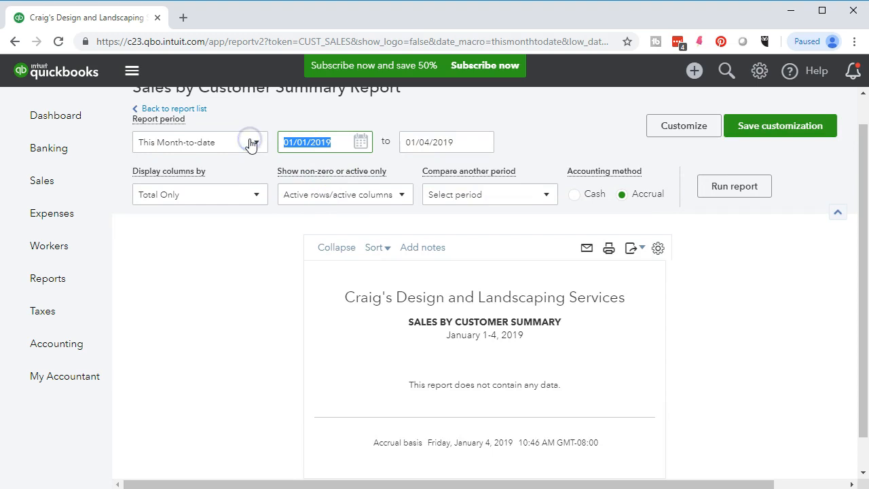
text(010118)
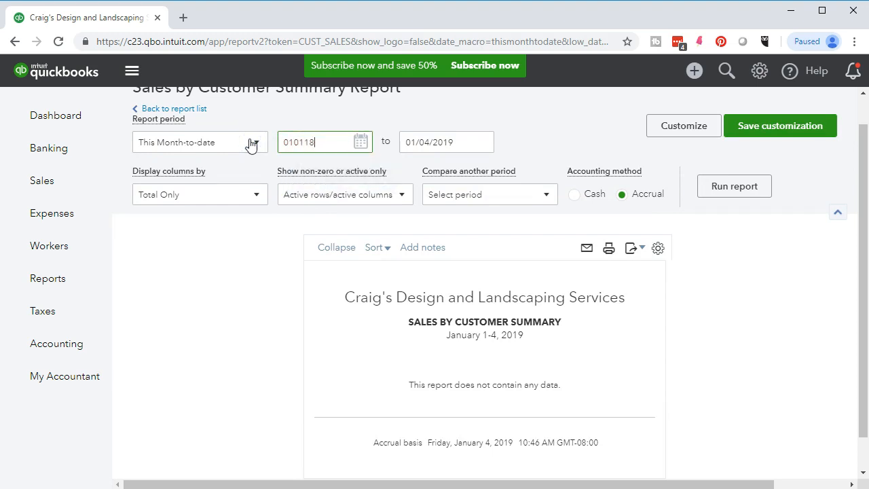
key(Tab)
text(12)
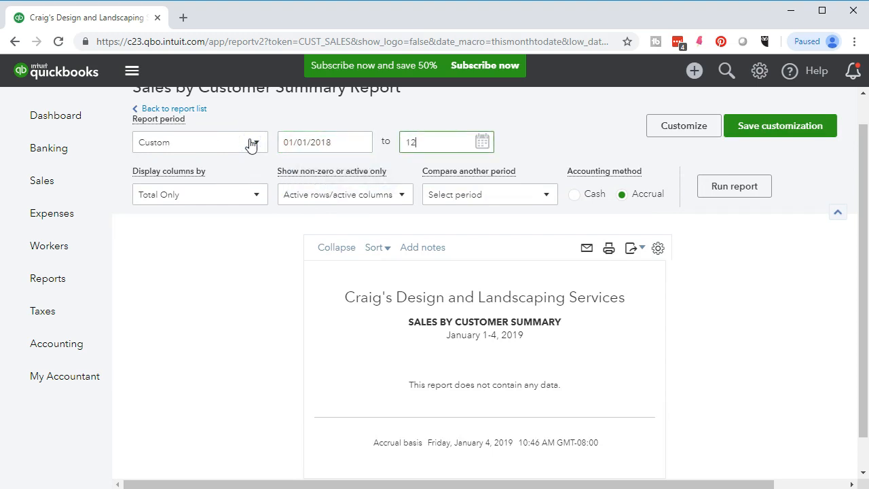
text(/31/2018)
key(Tab)
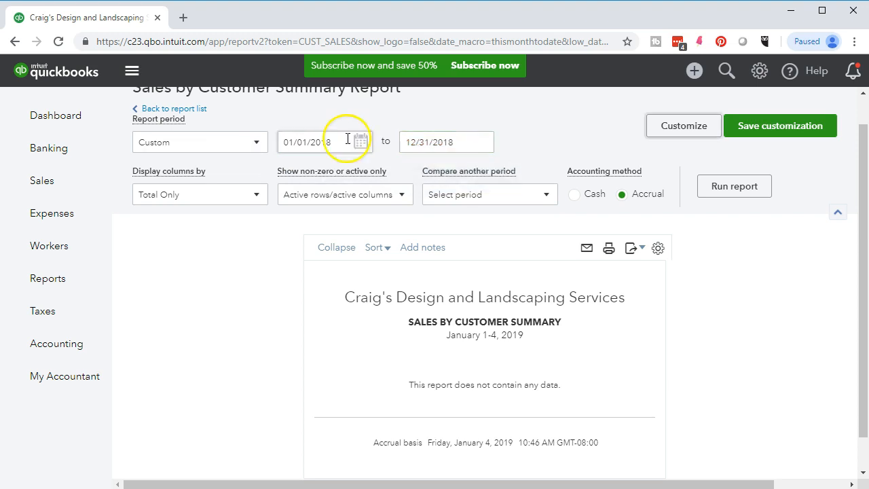
click(707, 193)
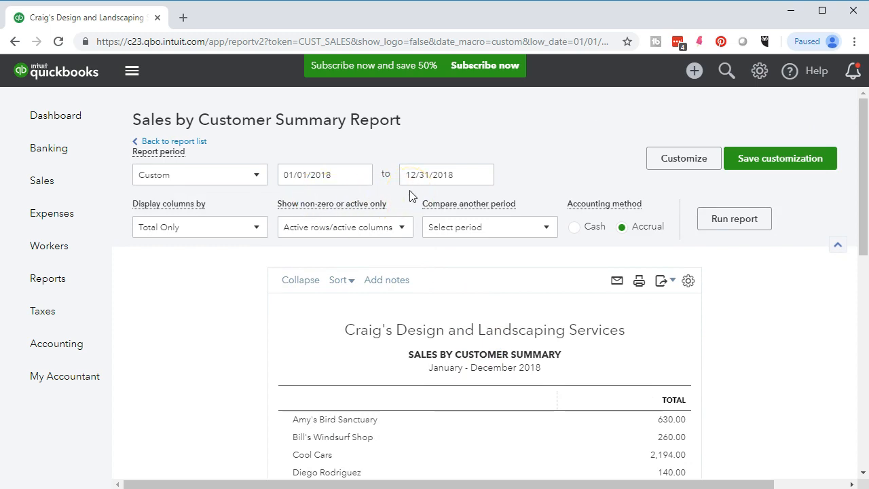
Step: Collapse all sub-customer rows in the sales report and review the customer list down to the grand total and footer
scroll(275, 375, down, 3)
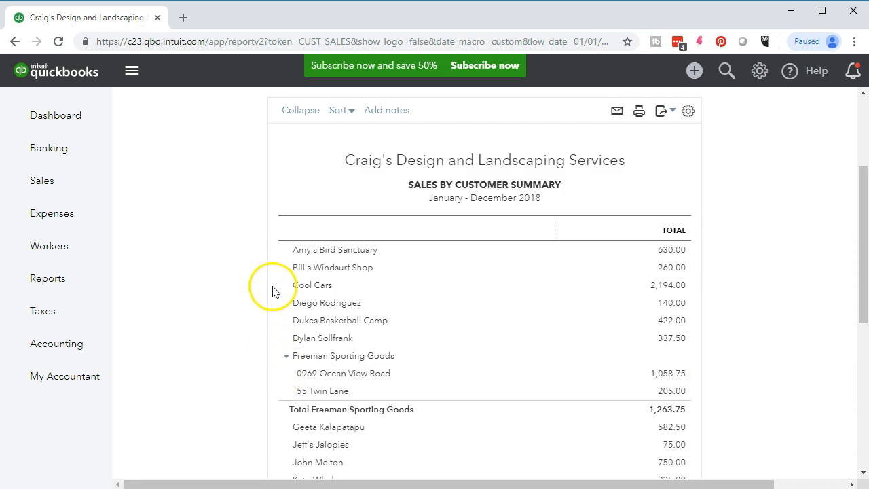
scroll(276, 291, up, 1)
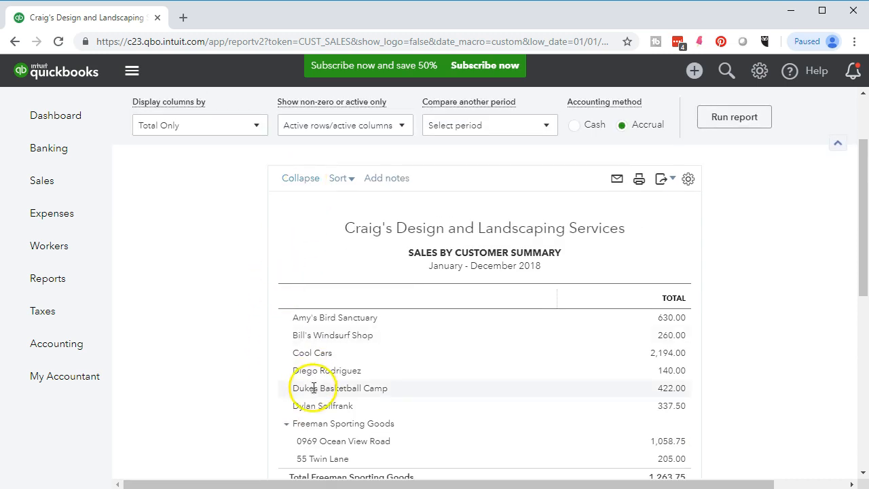
click(297, 181)
scroll(285, 211, down, 1)
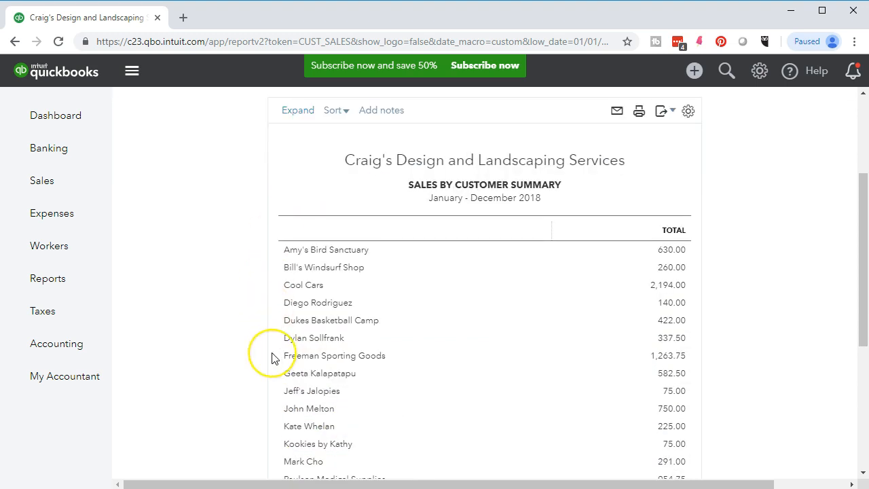
scroll(271, 355, down, 2)
scroll(272, 358, down, 1)
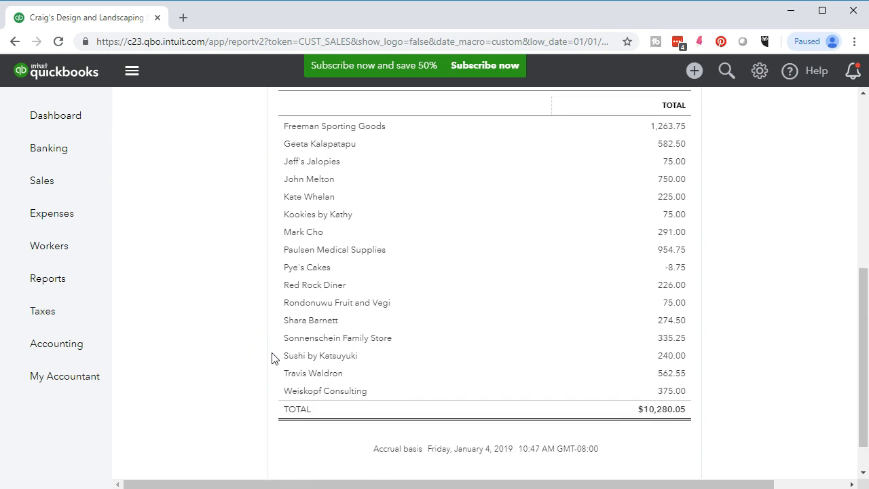
scroll(272, 358, up, 5)
click(262, 370)
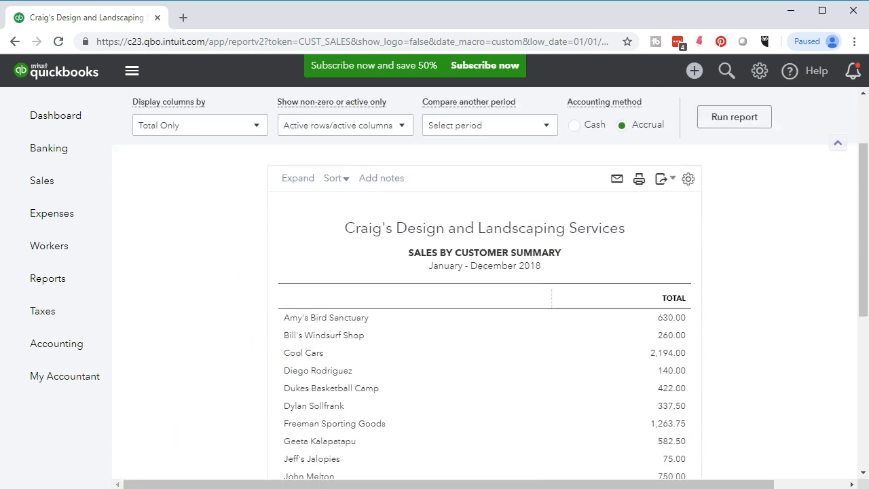
scroll(250, 411, up, 1)
scroll(250, 411, down, 5)
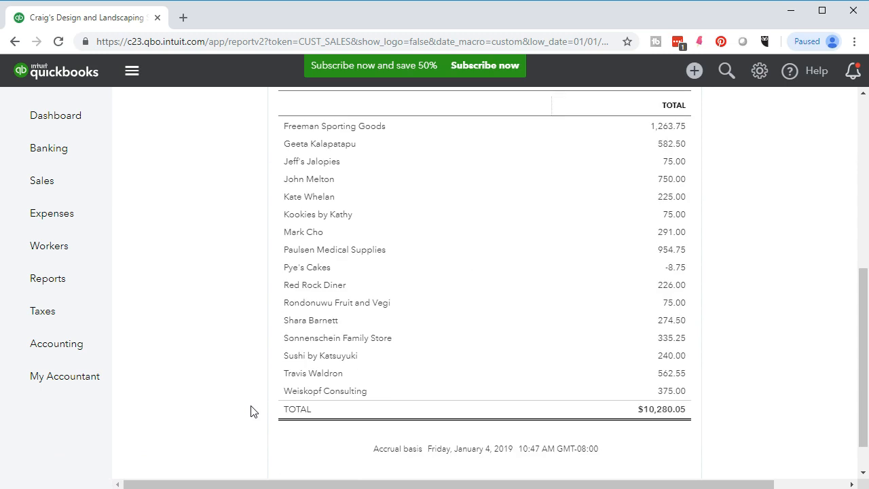
scroll(251, 411, down, 1)
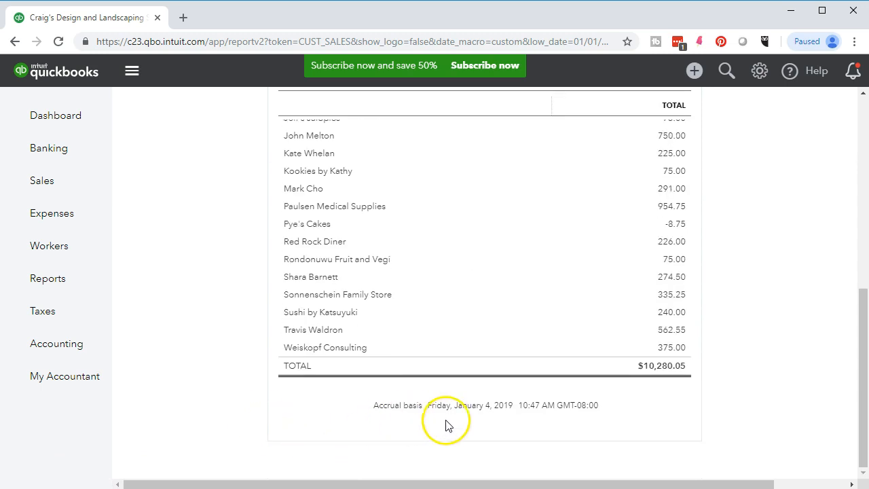
Step: Customize the report footer to omit the date prepared, time prepared and report basis, and rerun the report
scroll(486, 418, up, 7)
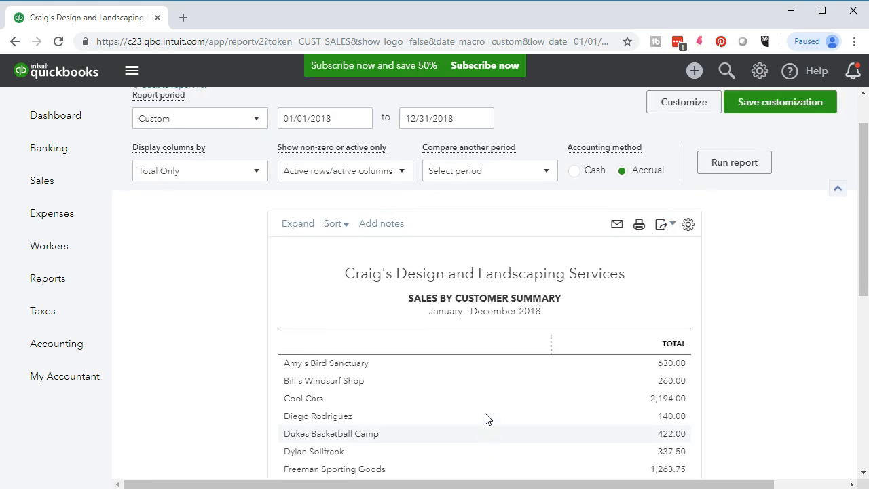
click(659, 166)
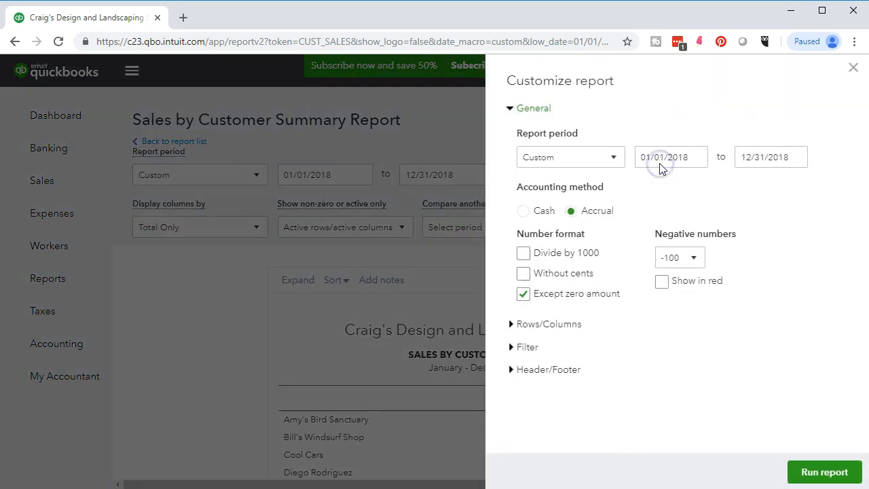
click(513, 370)
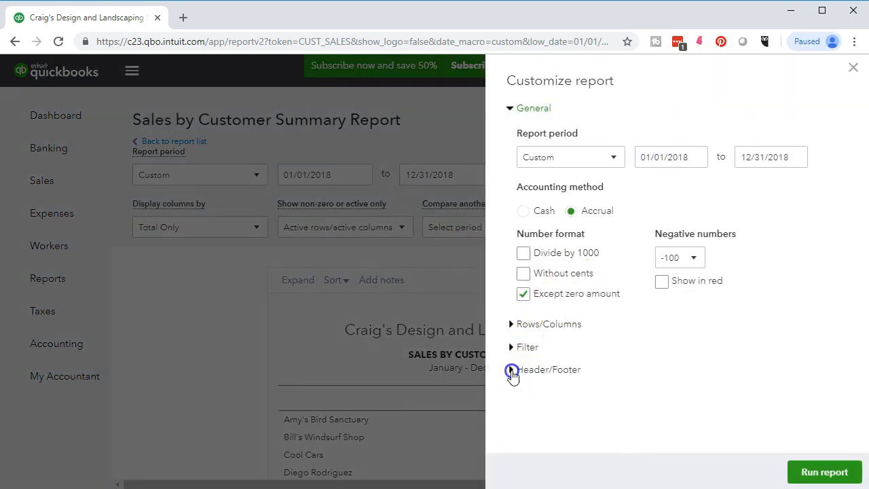
scroll(513, 374, down, 3)
click(523, 323)
click(523, 350)
click(524, 378)
click(800, 477)
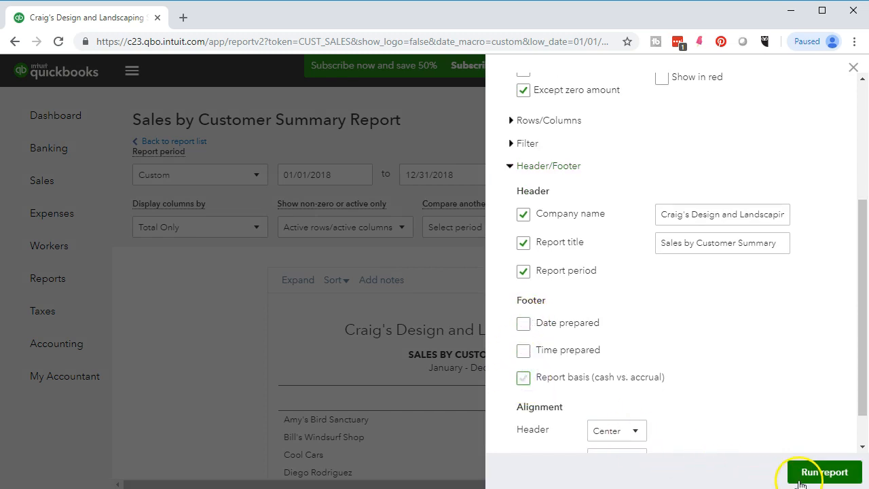
Step: Customize the report's number format to omit cents and show negative numbers as (100) in red, and rerun the report
scroll(753, 428, down, 6)
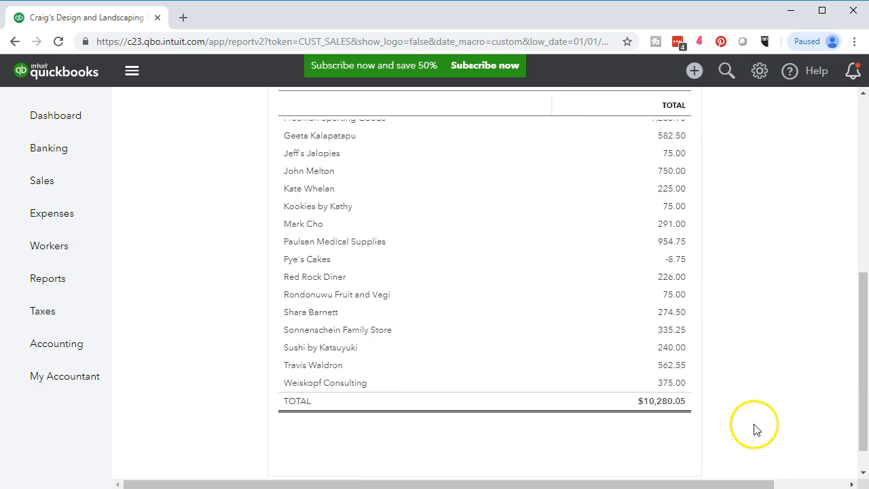
scroll(612, 427, up, 6)
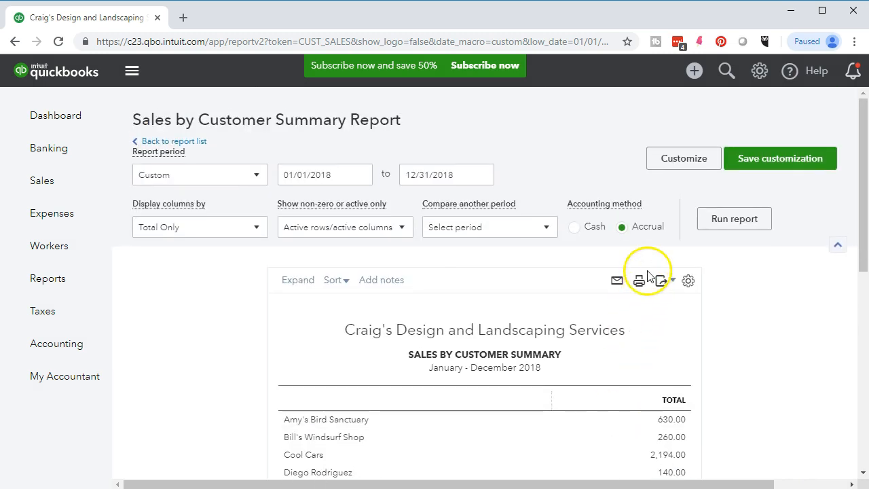
click(677, 165)
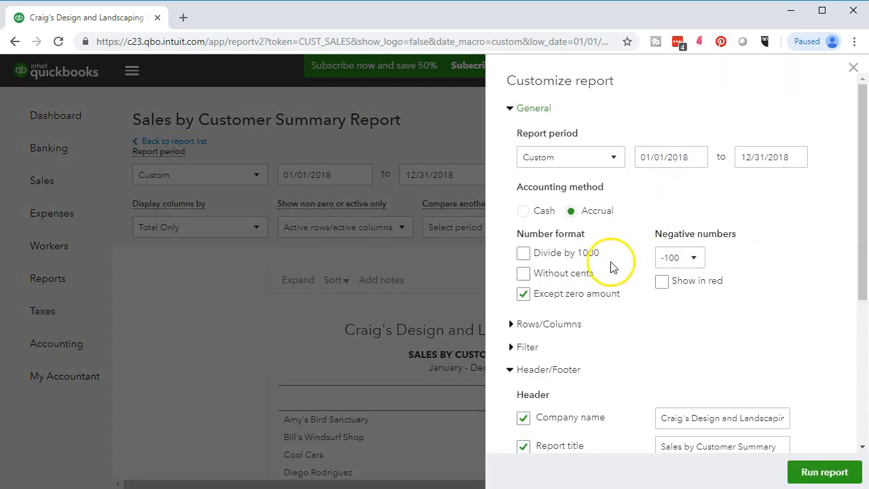
click(524, 275)
click(696, 259)
click(687, 302)
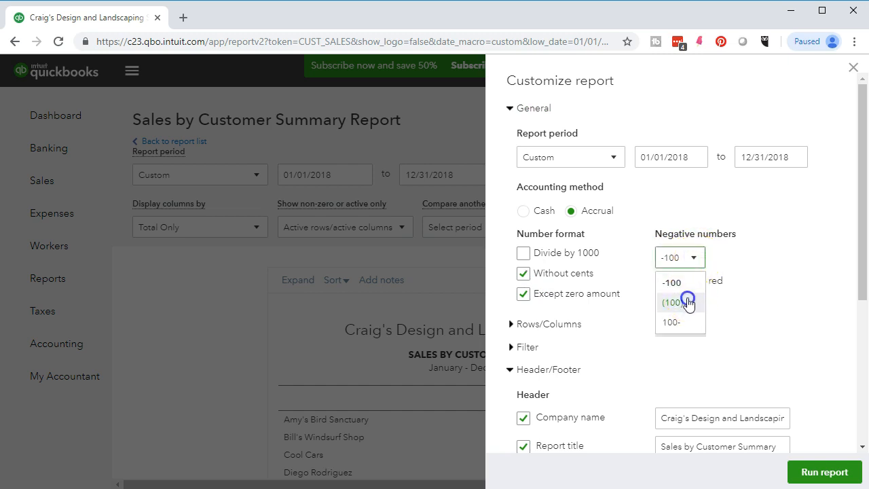
click(662, 283)
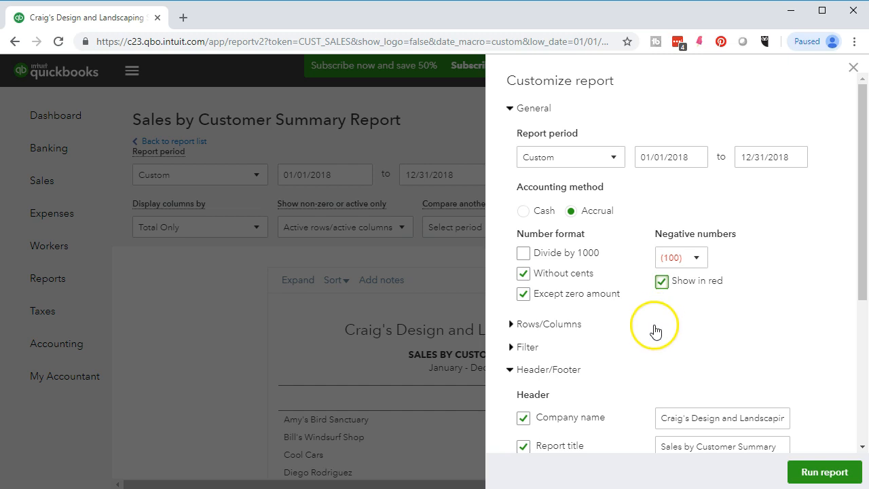
click(825, 472)
scroll(640, 430, down, 3)
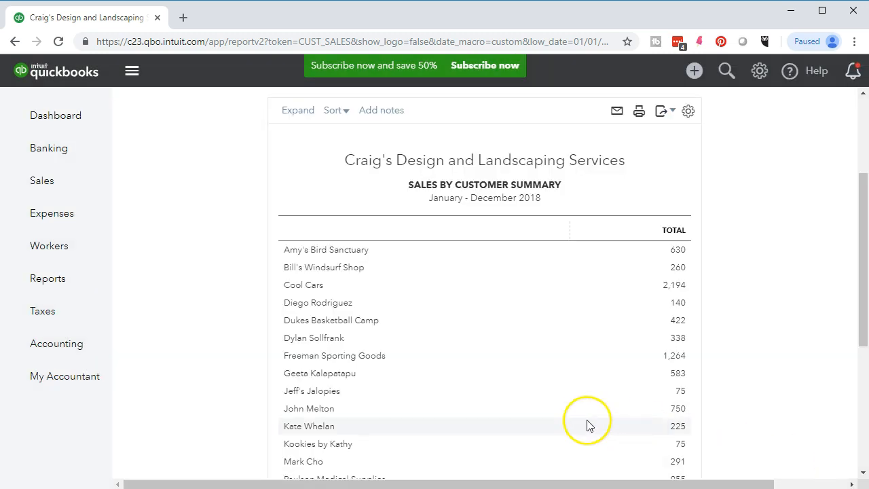
scroll(588, 425, down, 4)
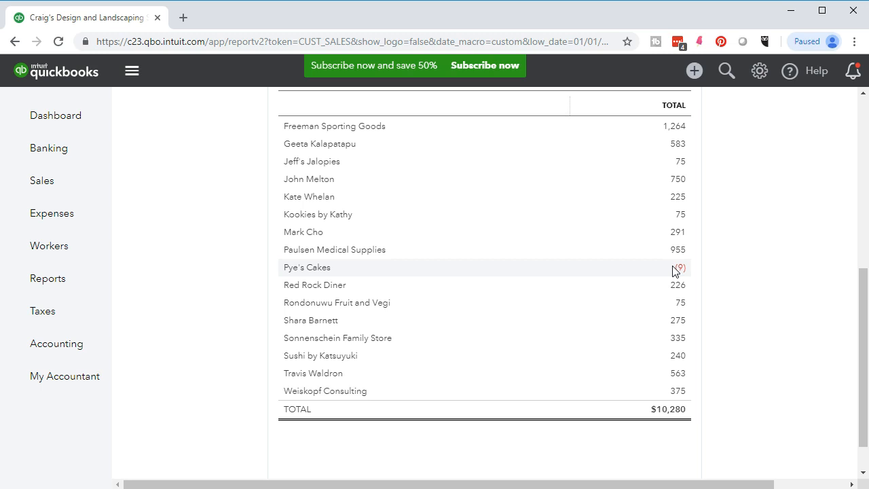
click(726, 351)
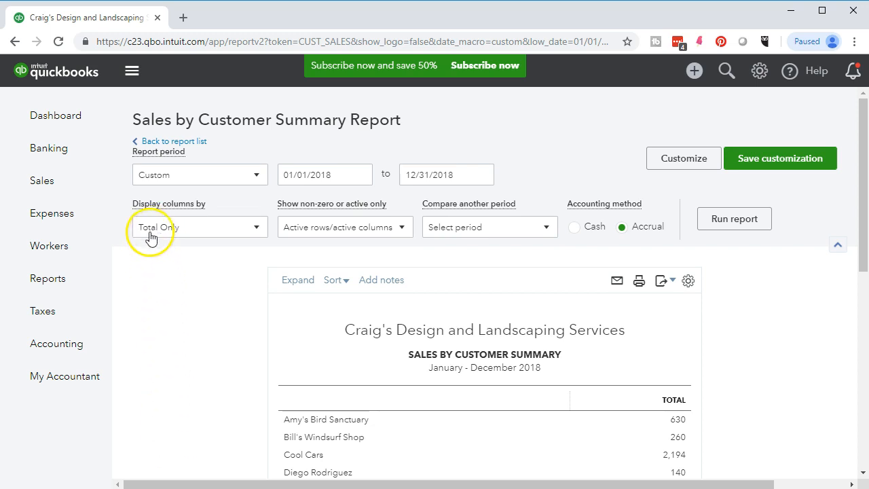
Step: Break the sales report's columns down by Months, rerun it, and view the monthly amounts across to the total
click(247, 231)
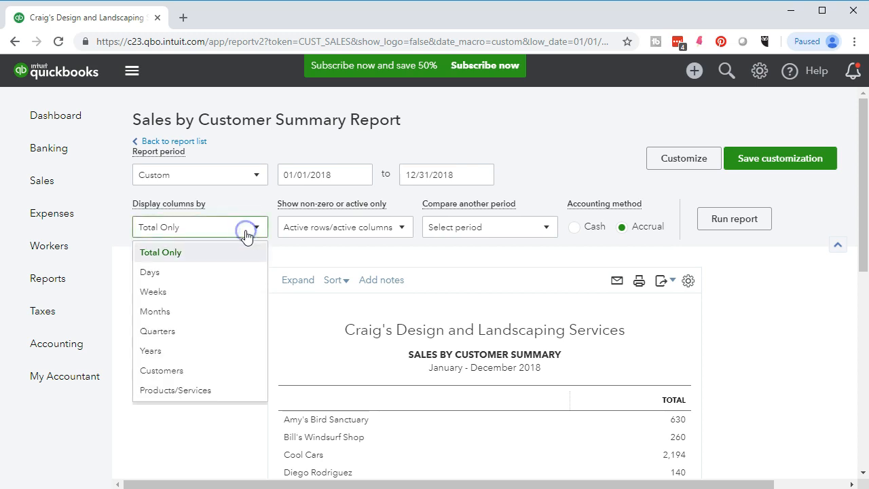
click(207, 317)
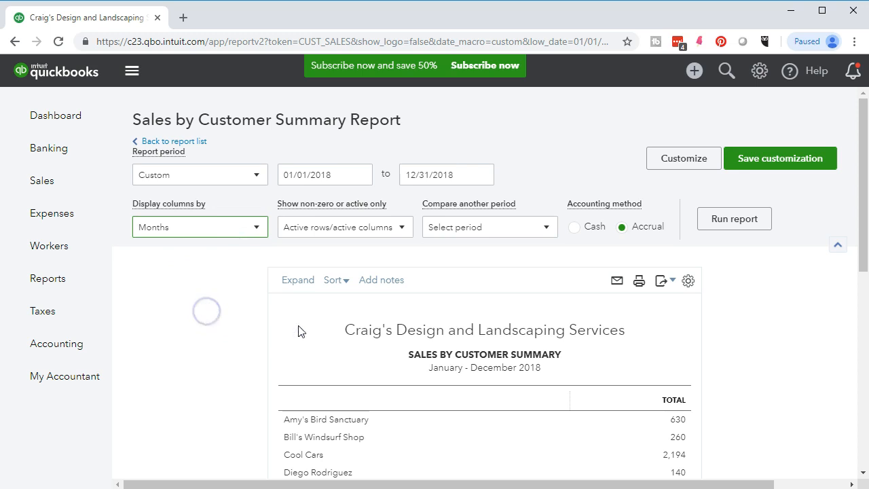
click(699, 220)
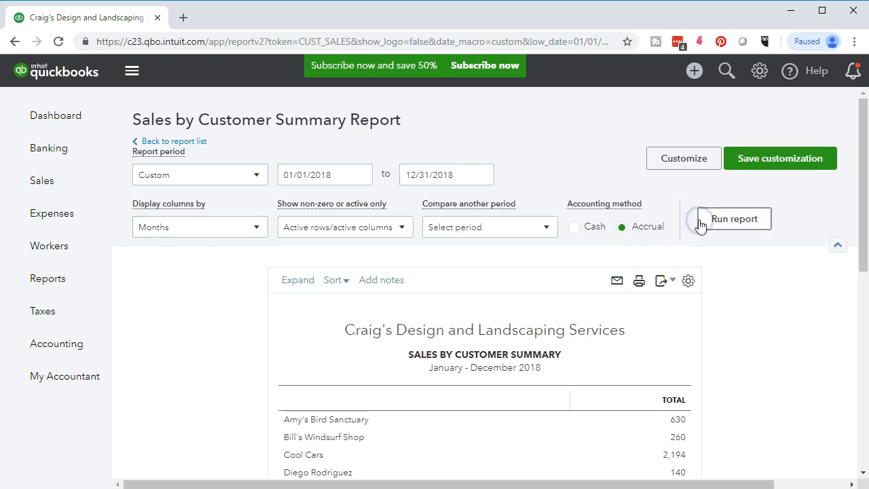
scroll(701, 170, down, 3)
drag(537, 483, 634, 484)
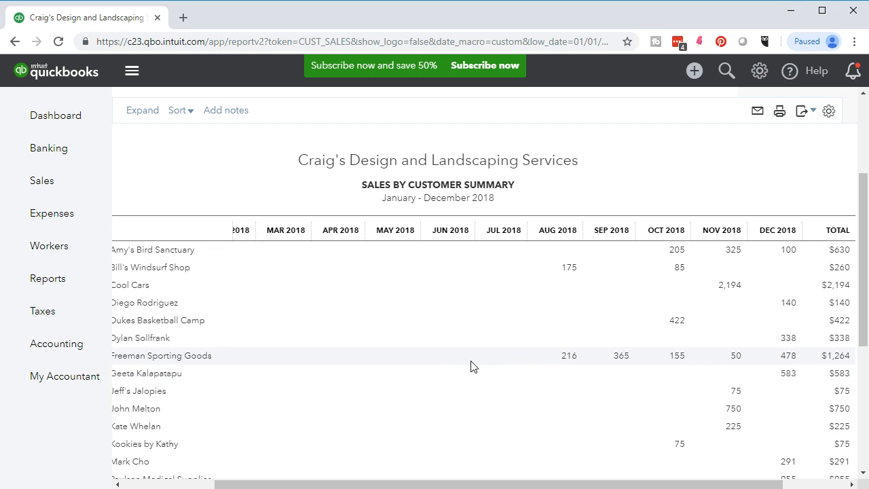
Step: Set the report period's start date to 09/01/2018 and rerun the monthly sales report
scroll(456, 393, up, 3)
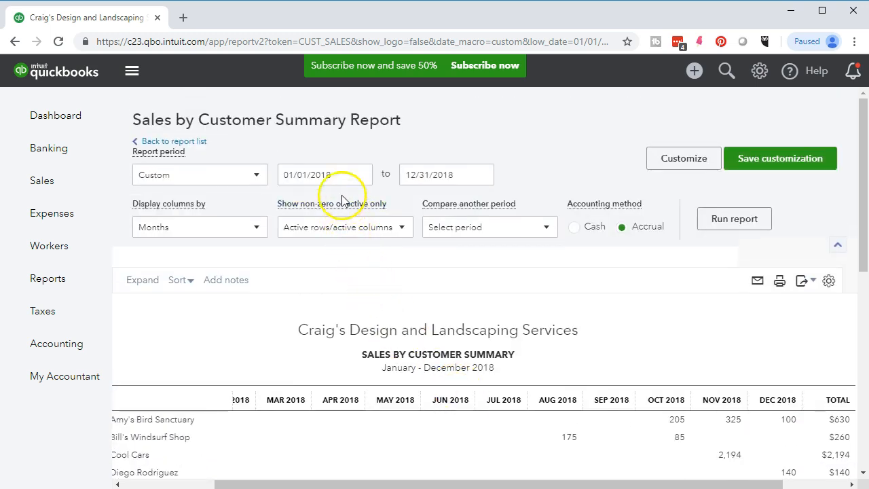
click(296, 175)
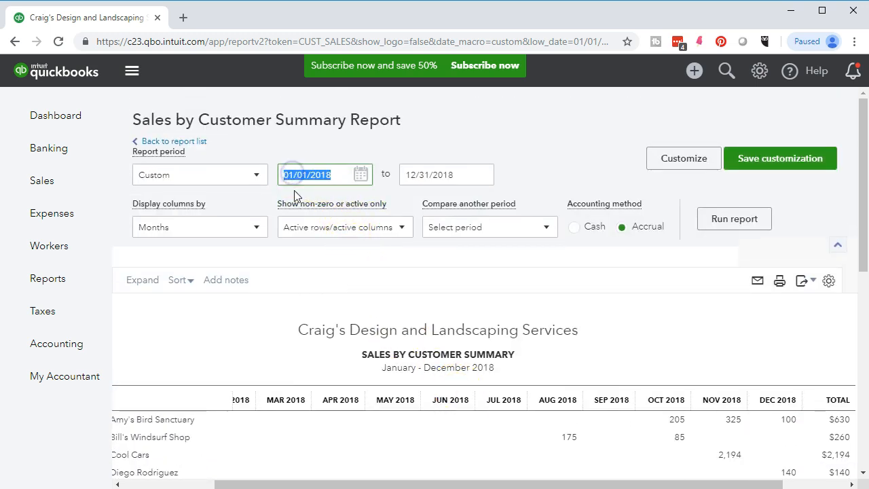
key(BackSpace)
text(9)
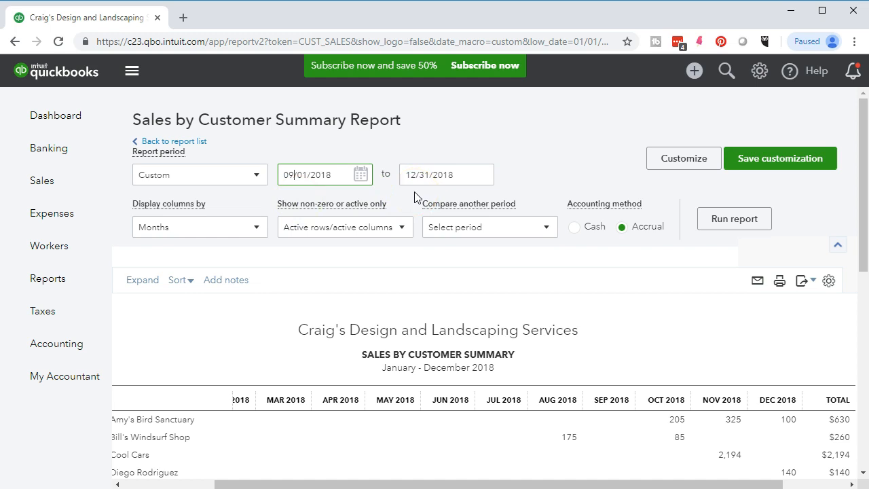
click(713, 224)
scroll(711, 225, down, 3)
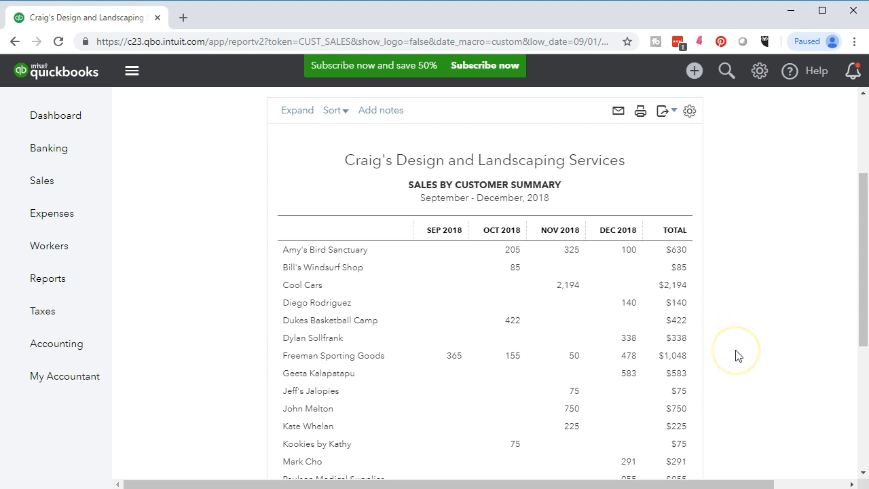
Step: Change the report title in the header to Comparative Sales by Customer Summary
scroll(738, 356, up, 3)
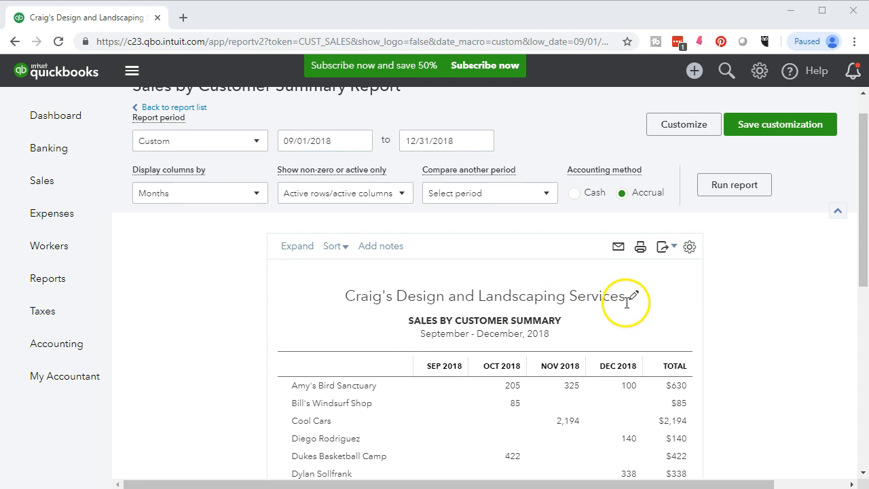
click(632, 297)
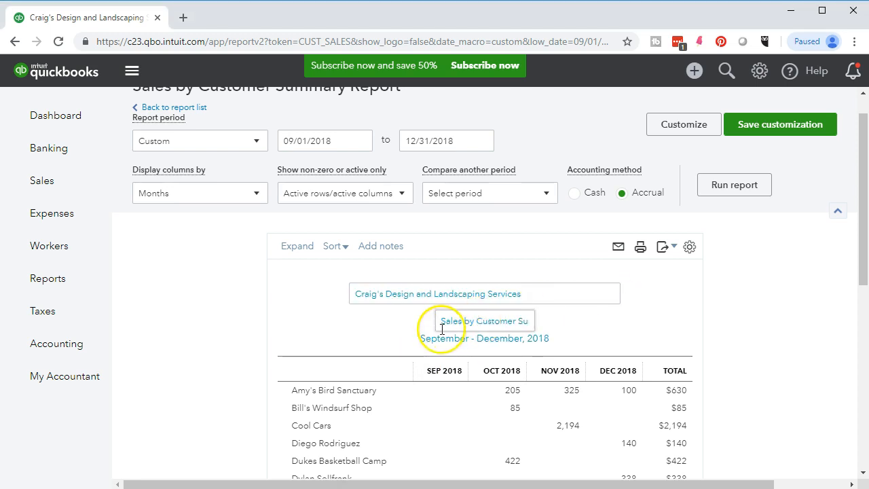
drag(439, 324, 620, 314)
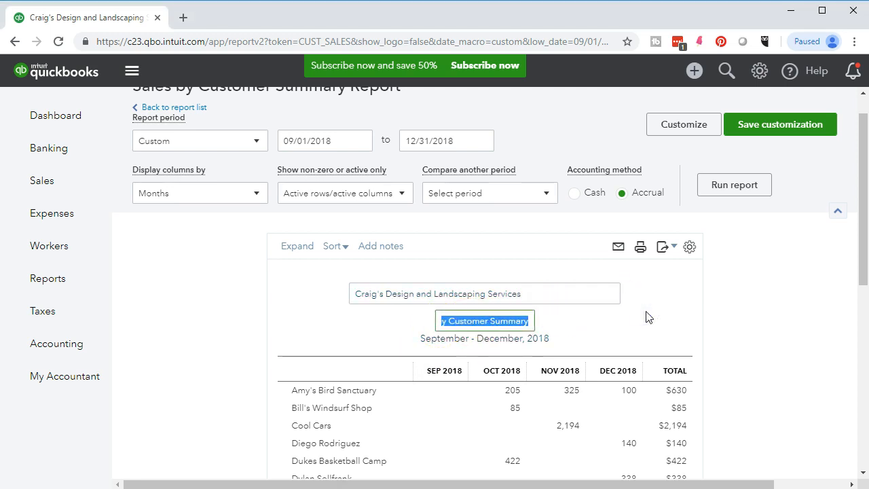
key(ctrl+x)
key(ctrl+v)
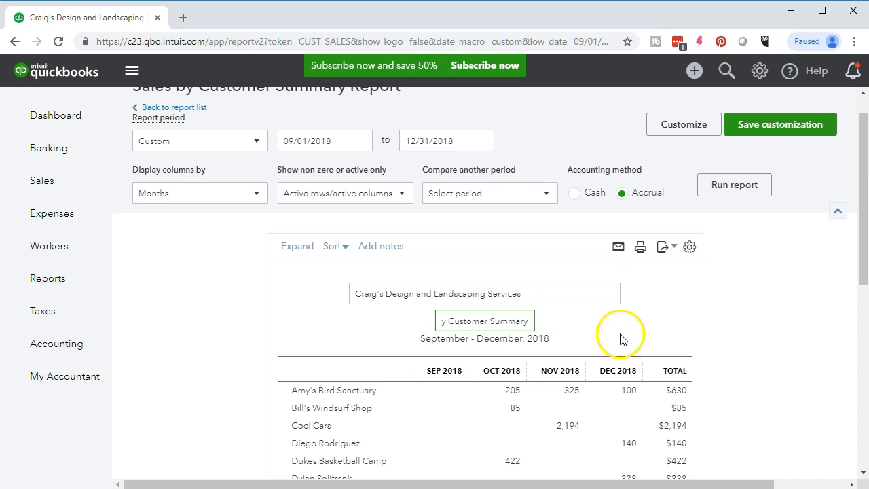
click(339, 339)
click(307, 403)
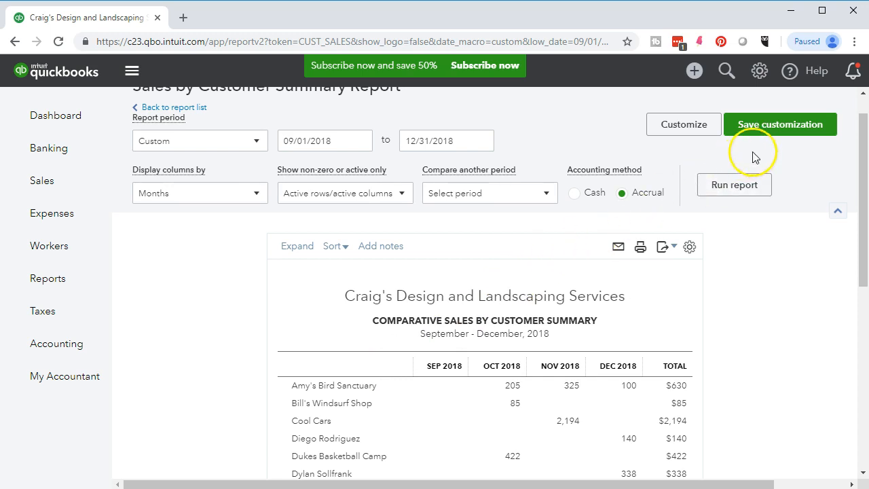
Step: Save the customized report as Comparative Sales By Customer Summary, entering My Reports as its group
click(769, 131)
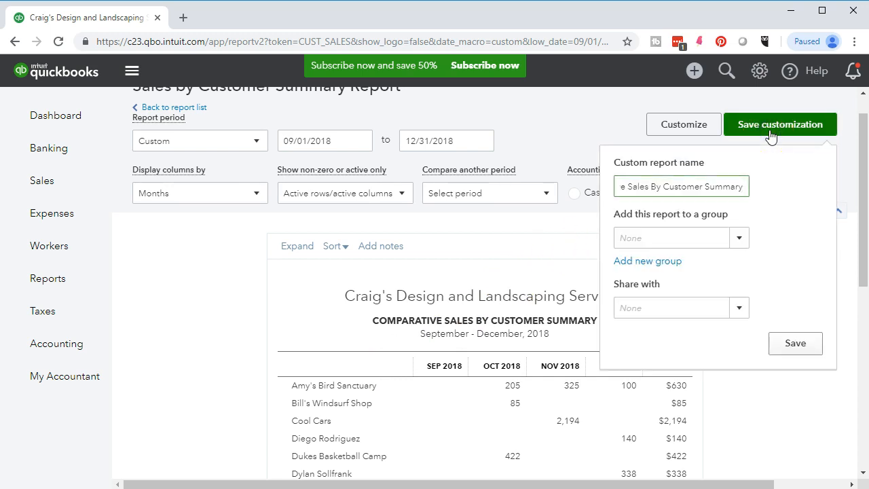
click(690, 245)
click(665, 264)
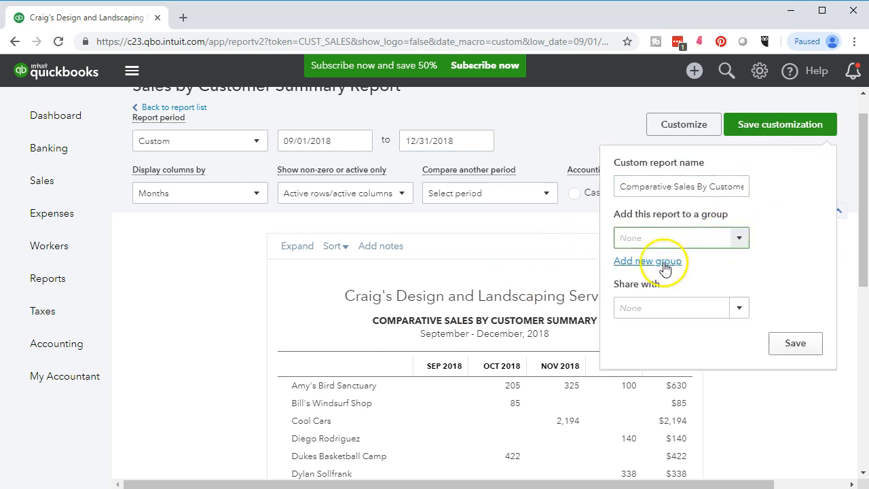
click(643, 238)
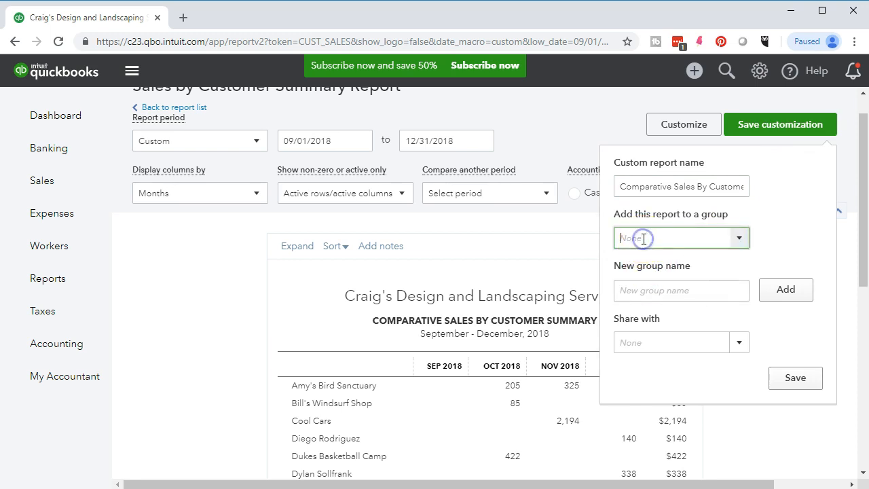
text(My Reports)
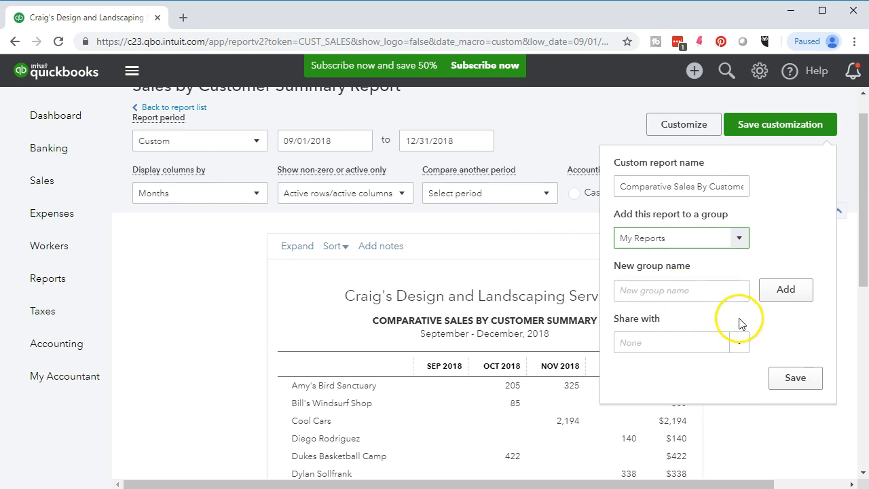
click(779, 294)
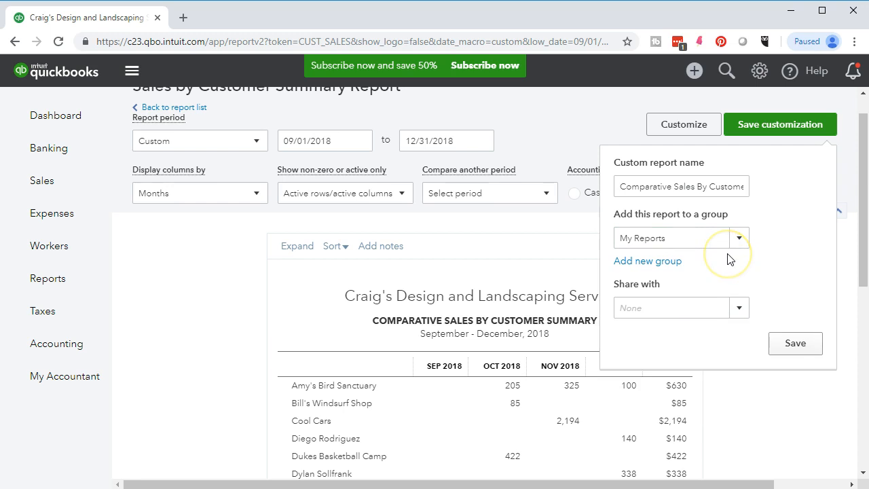
click(640, 187)
click(807, 347)
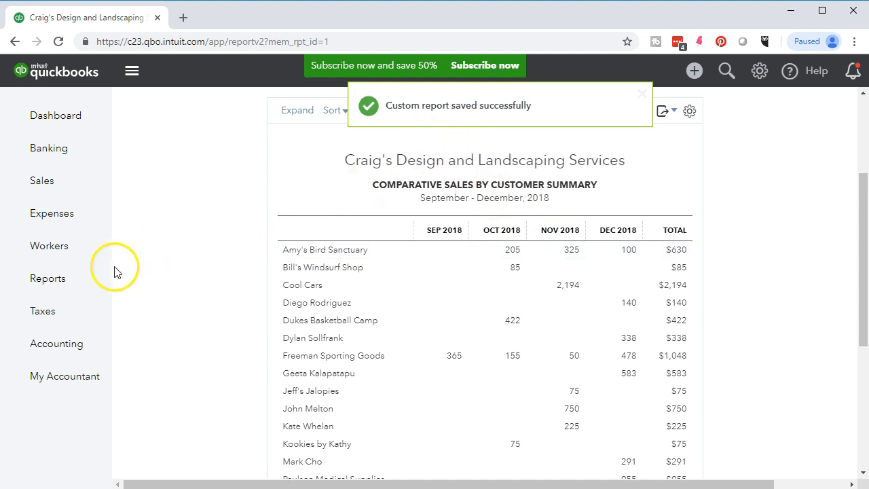
Step: Go to the custom reports list and open the Comparative Sales By Customer Summary report's settings for editing
click(78, 285)
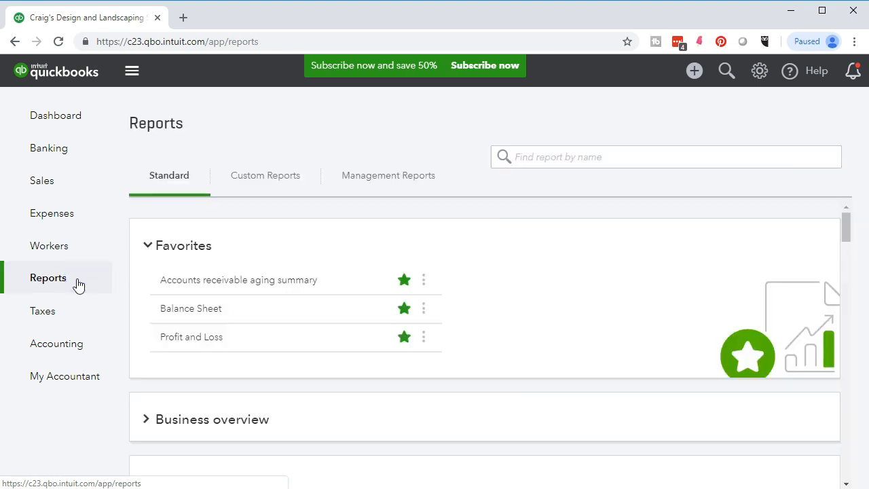
click(263, 185)
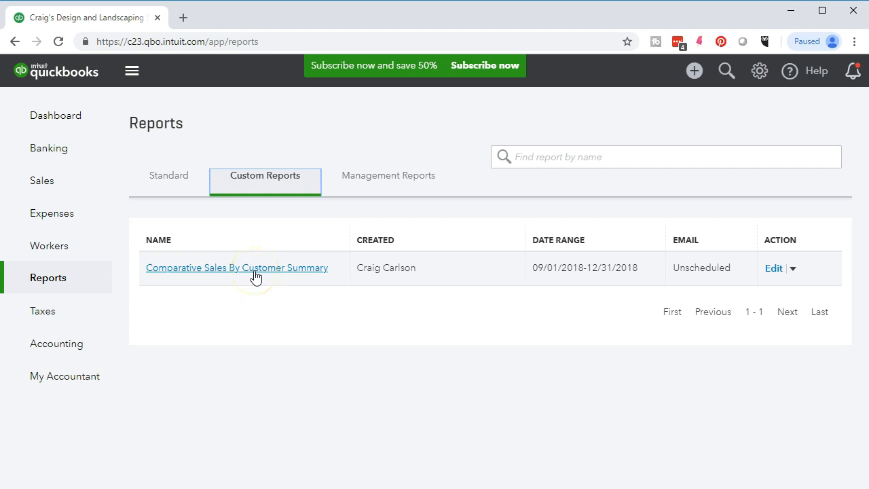
click(774, 269)
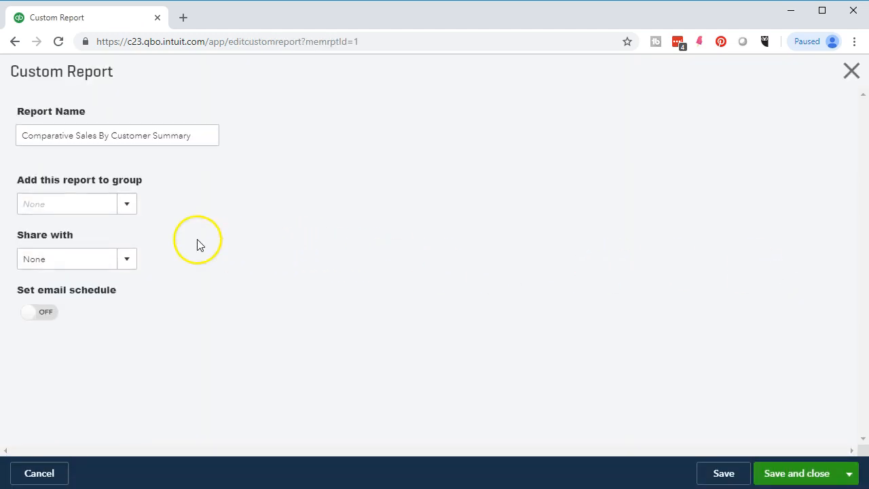
Step: Create a new report group named My Reports for the custom report and save the report's settings
click(126, 205)
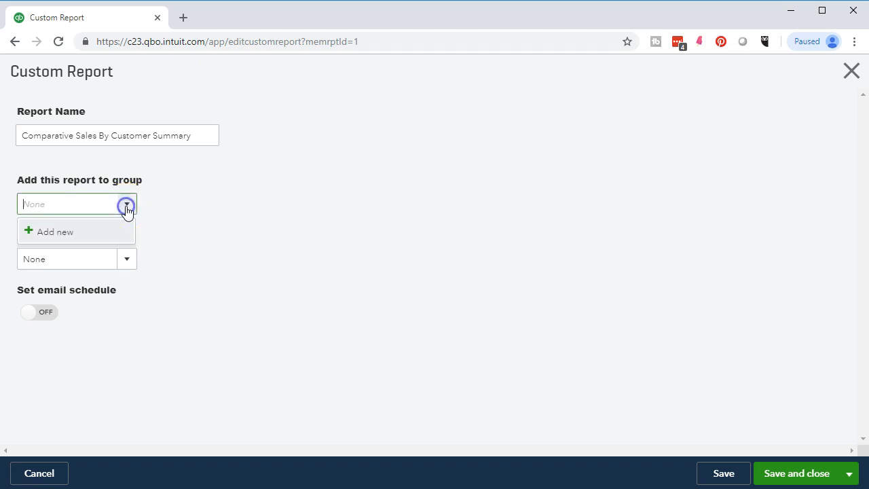
click(79, 233)
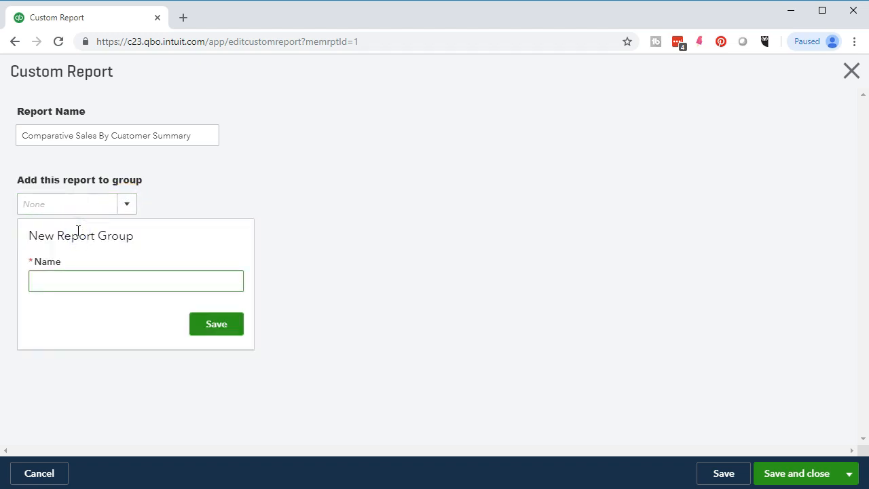
text(My Reports)
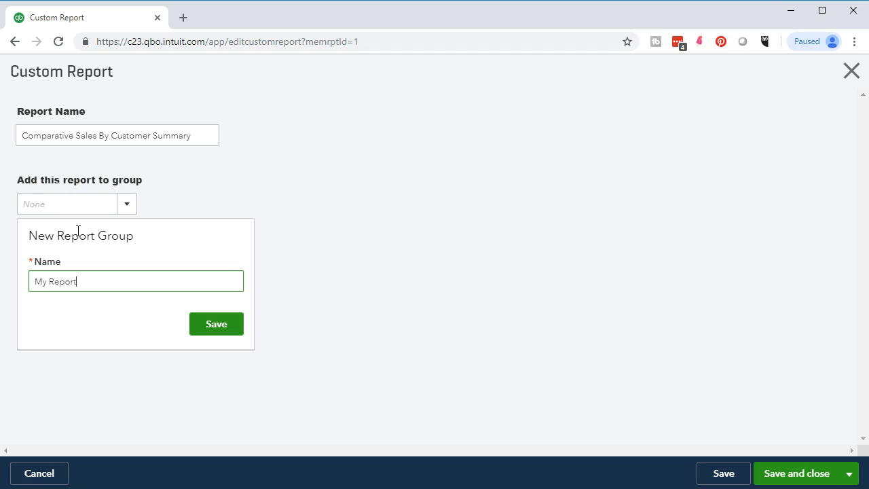
click(217, 323)
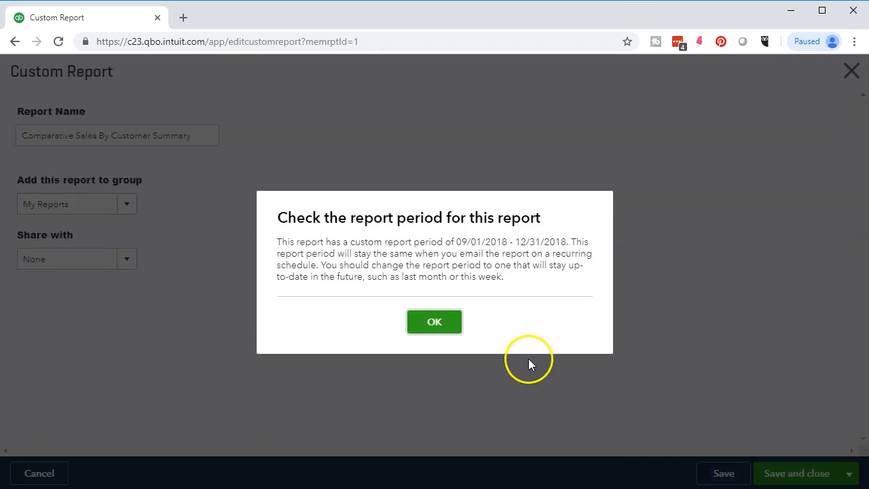
click(435, 322)
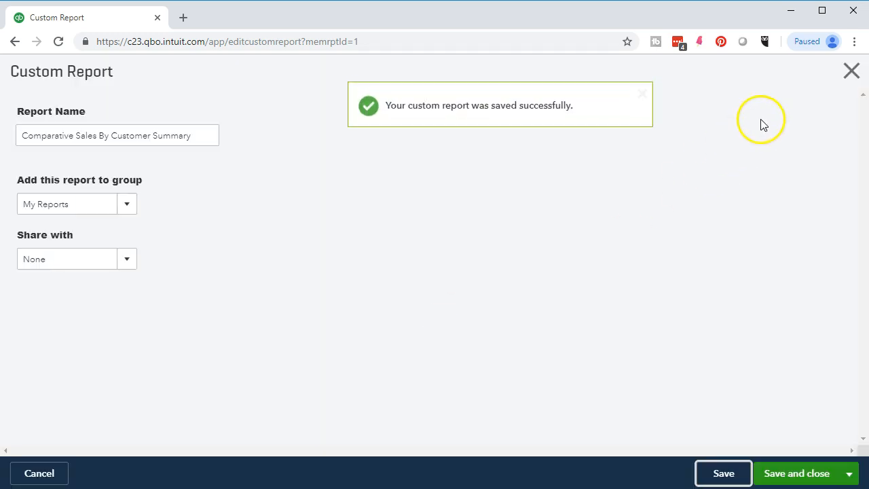
Step: Close the custom report settings and open Comparative Sales By Customer Summary from the My Reports group
click(851, 71)
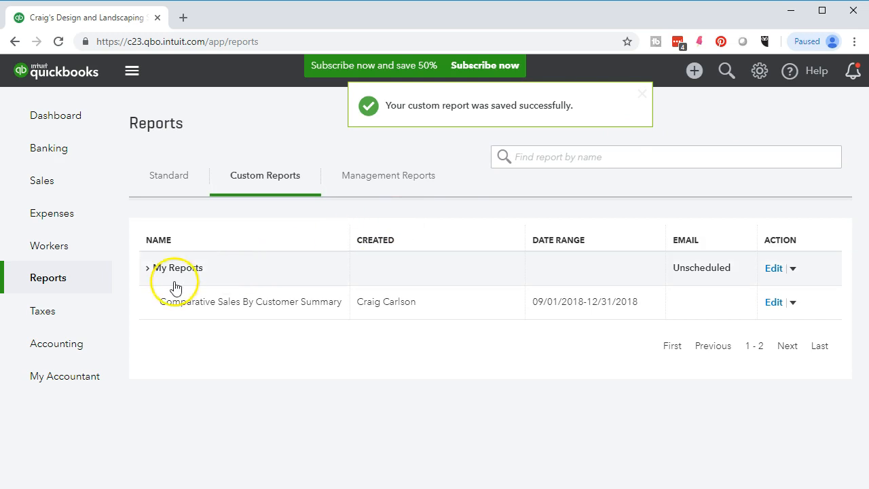
click(146, 270)
click(146, 270)
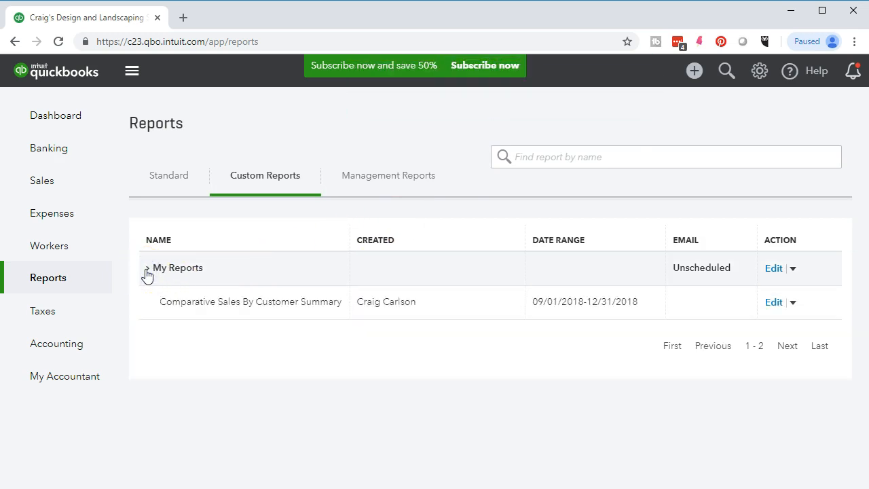
click(204, 303)
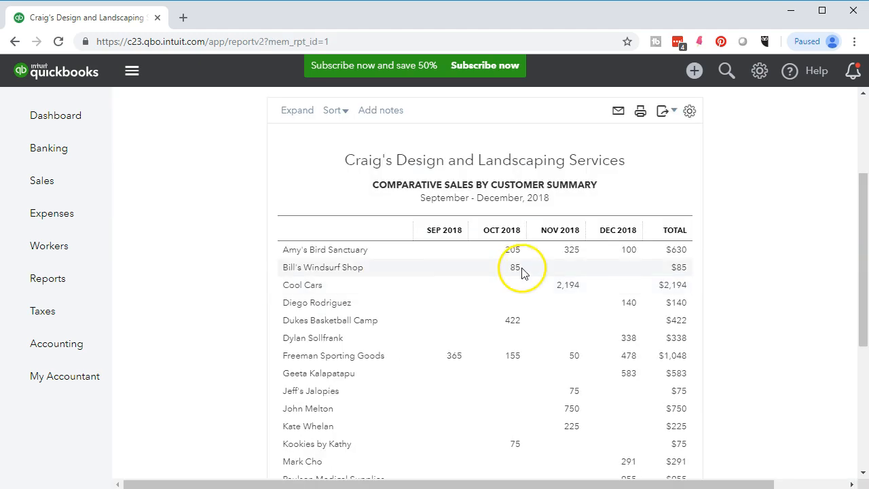
Step: Print the Comparative Sales By Customer Summary report to the CutePDF Writer printer
click(640, 112)
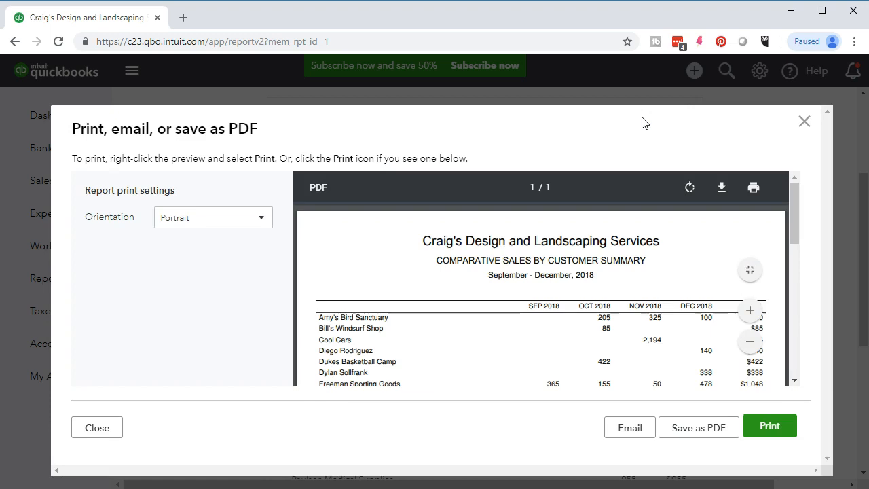
click(754, 189)
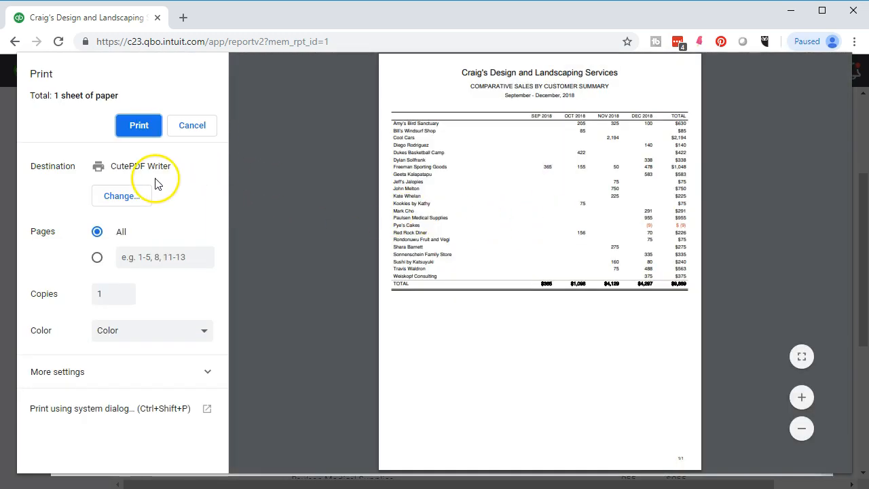
click(140, 129)
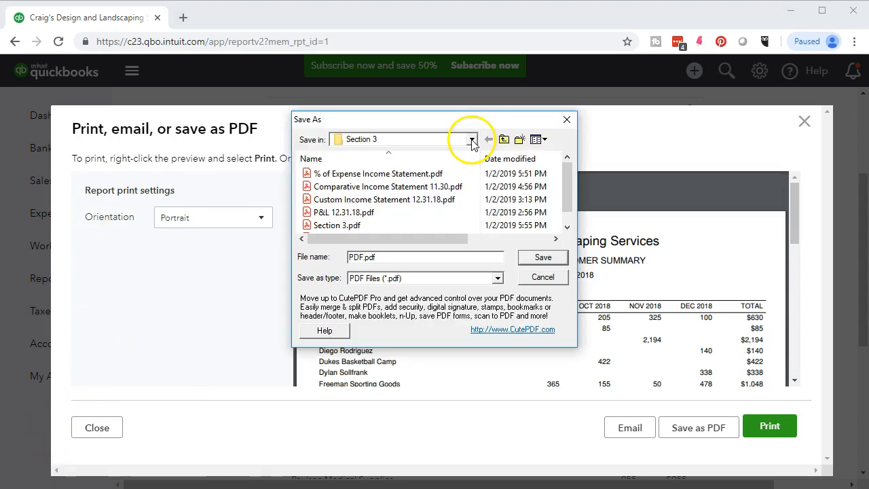
Step: Browse to the GGG folder on the Desktop as the save location for the PDF
click(471, 139)
click(350, 152)
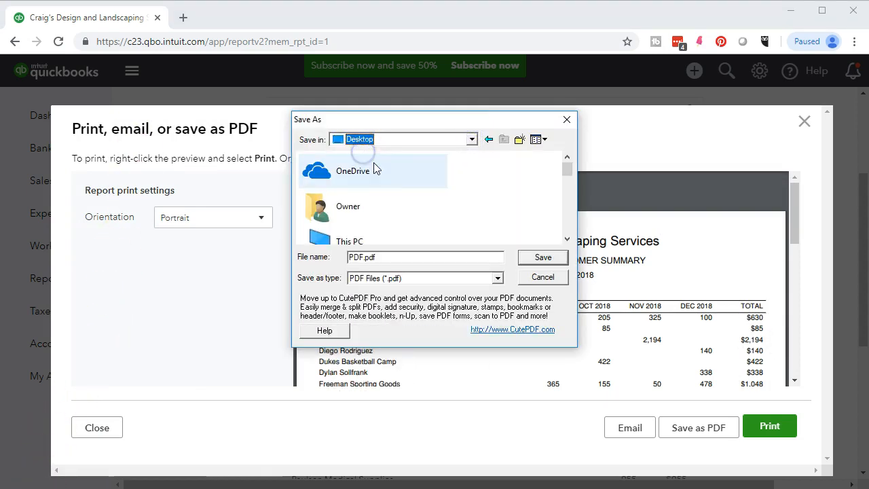
click(567, 241)
click(567, 241)
click(566, 241)
click(567, 242)
click(566, 241)
click(567, 241)
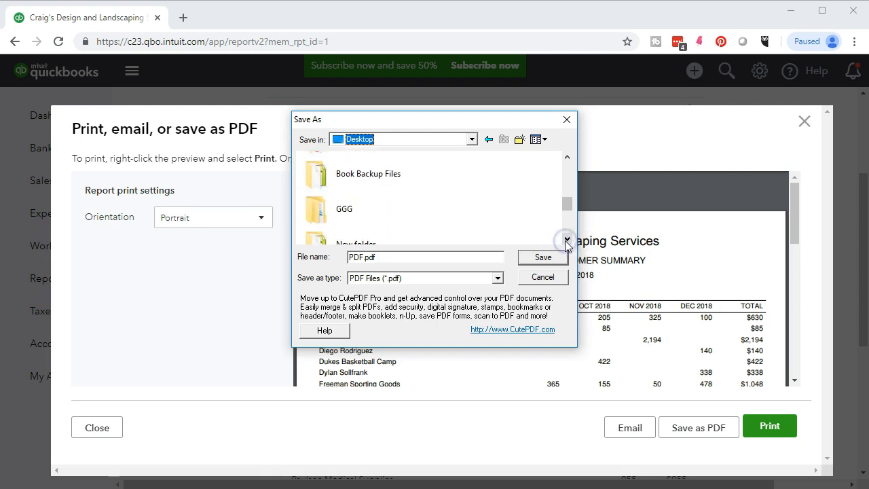
double_click(360, 209)
Step: Create a new folder named Section 4 inside GGG and open it as the save location
right_click(346, 214)
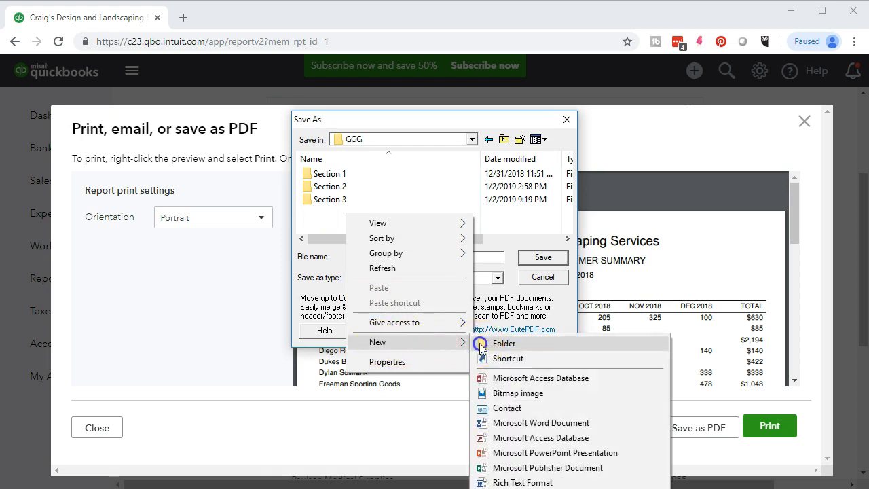
click(476, 341)
text(Sect)
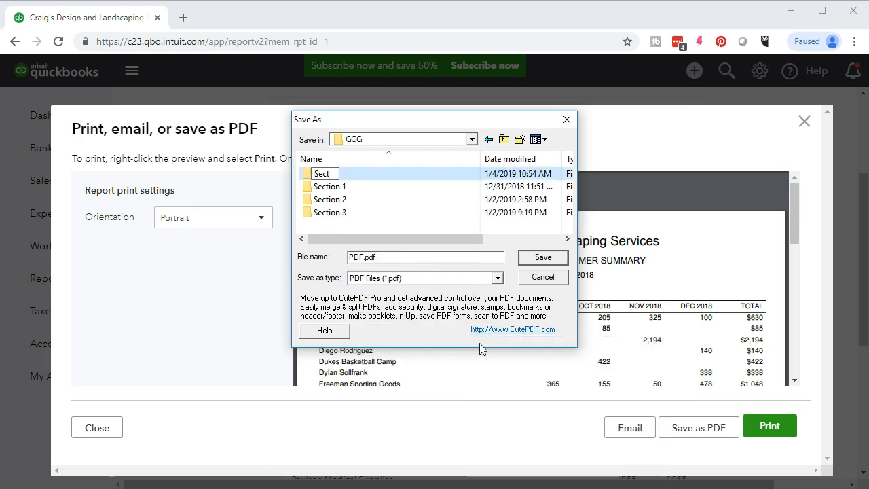
text(ion 4)
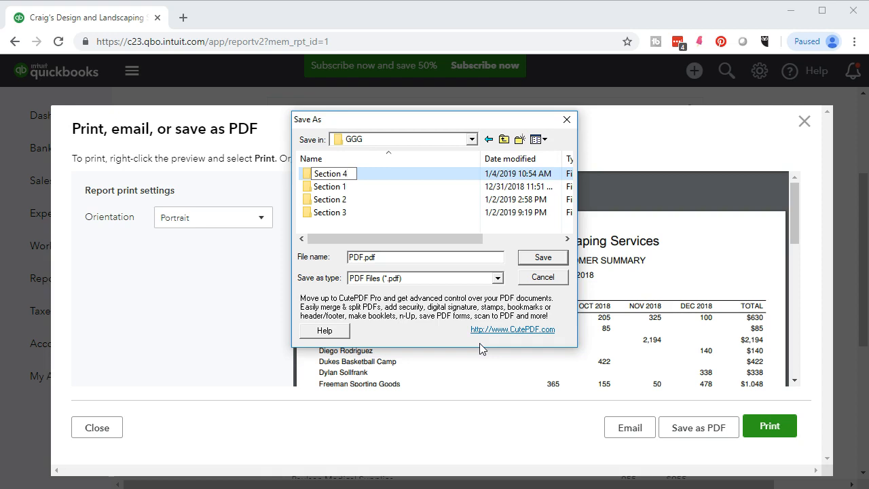
click(326, 223)
double_click(309, 173)
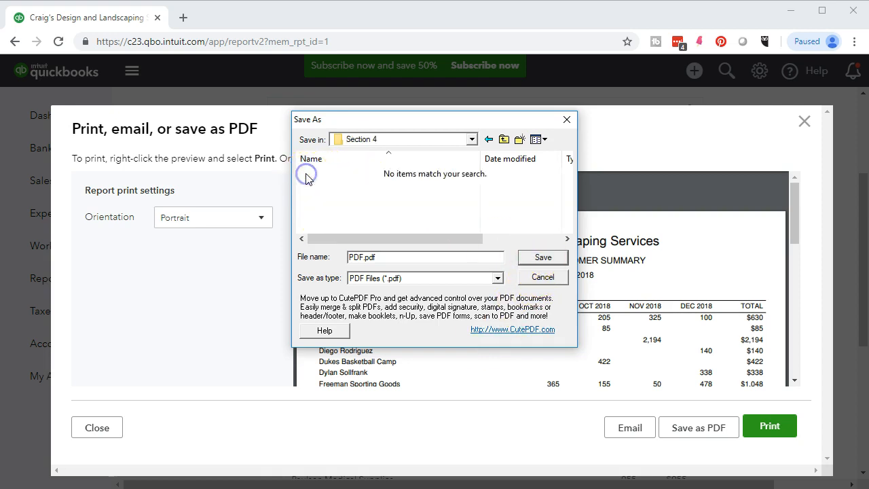
Step: Save the PDF as Comparative Sales By Customer Summary 12.31.18 and close the report's print preview
drag(401, 120, 483, 287)
click(482, 423)
key(ctrl+a)
text(Comparative Sales By Customer Summary)
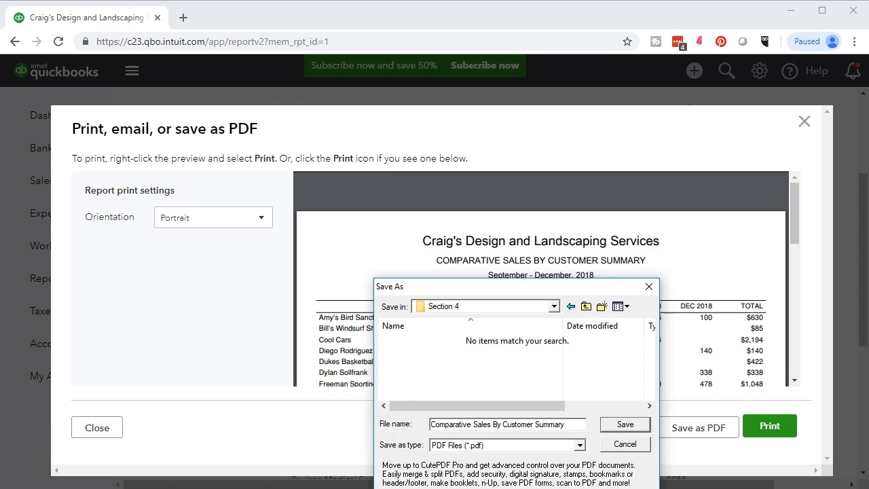
text(12.31.18)
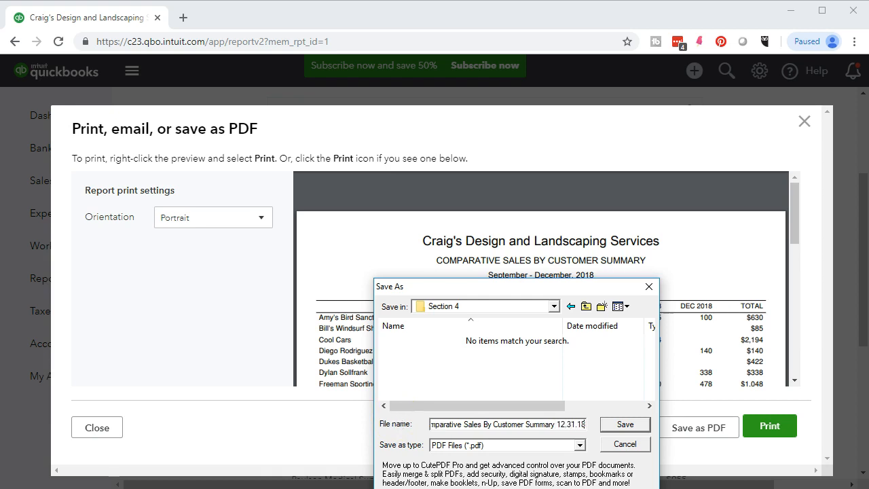
click(611, 426)
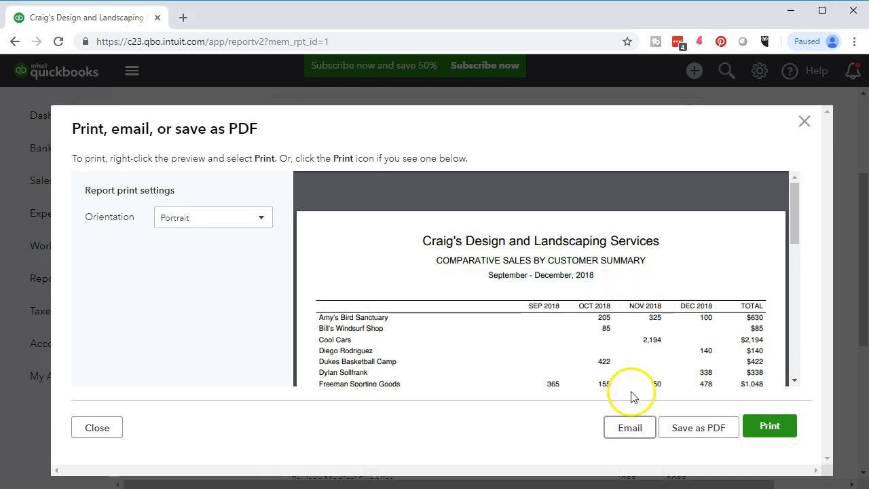
click(805, 128)
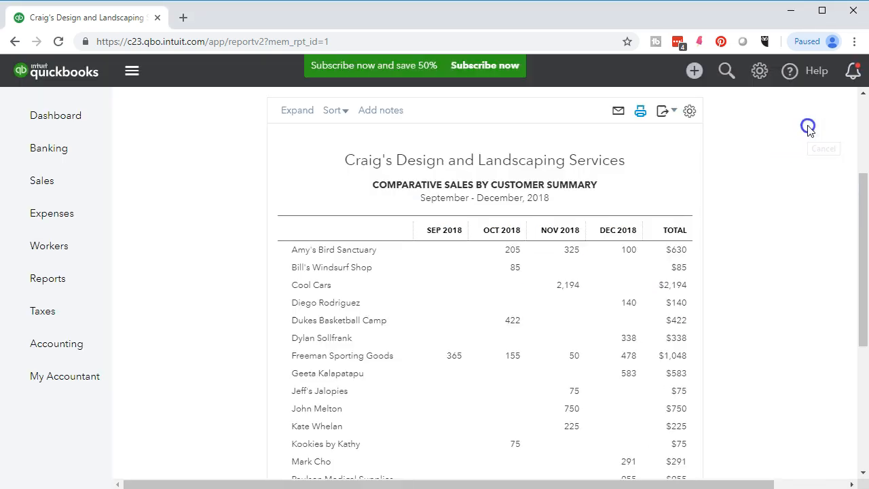
Step: Export the report to Excel, open the downloaded workbook and check its page layout before returning to the normal view
click(675, 117)
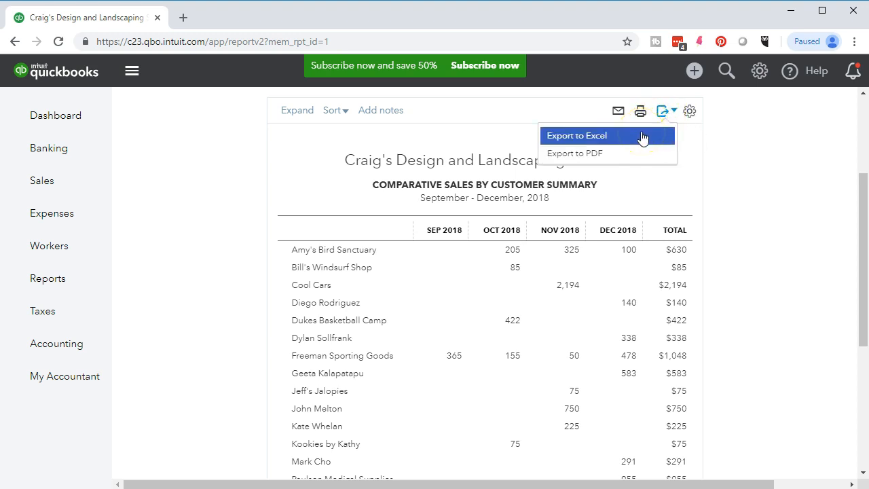
click(643, 137)
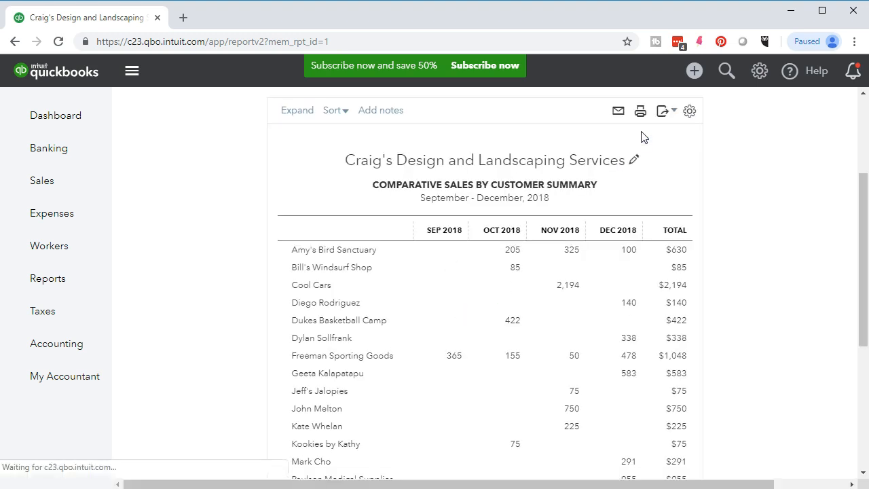
click(107, 477)
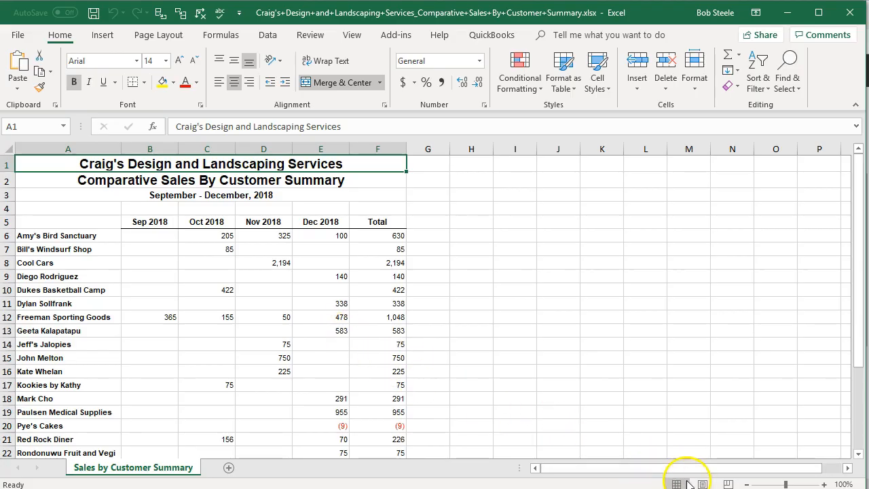
click(703, 483)
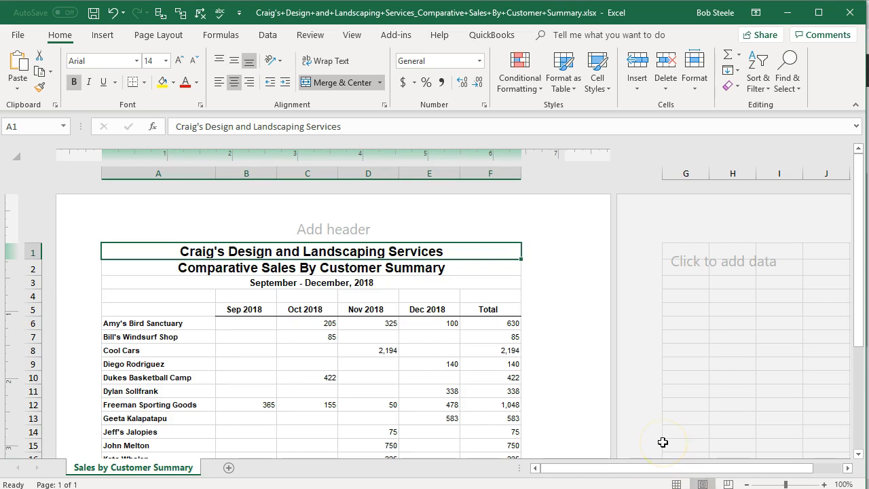
click(677, 483)
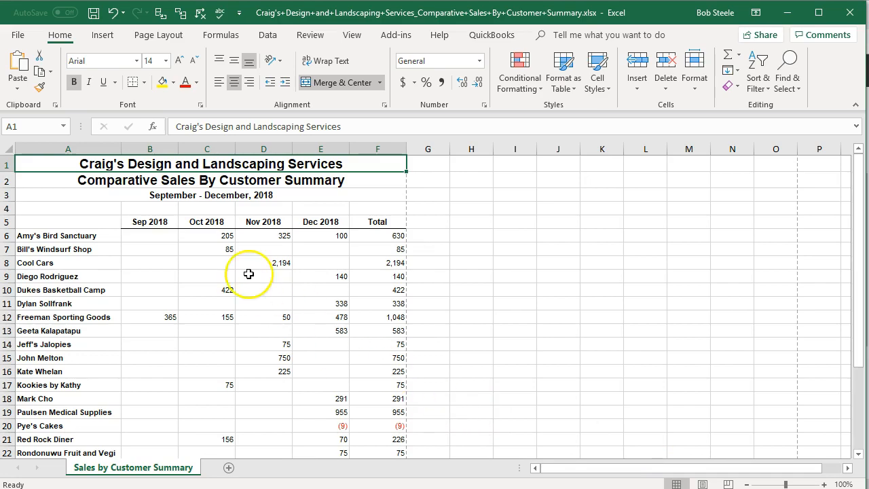
Step: Start saving a copy of the workbook and browse to the Section 4 folder within GGG on the Desktop
click(17, 35)
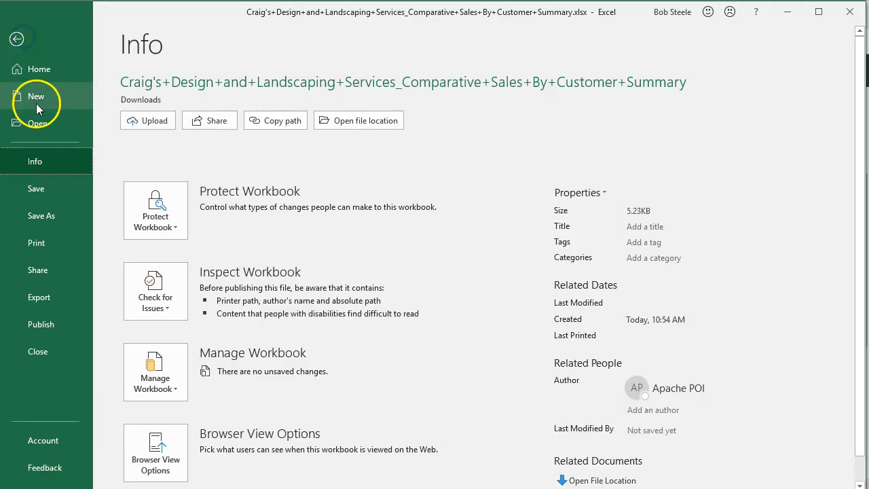
click(56, 216)
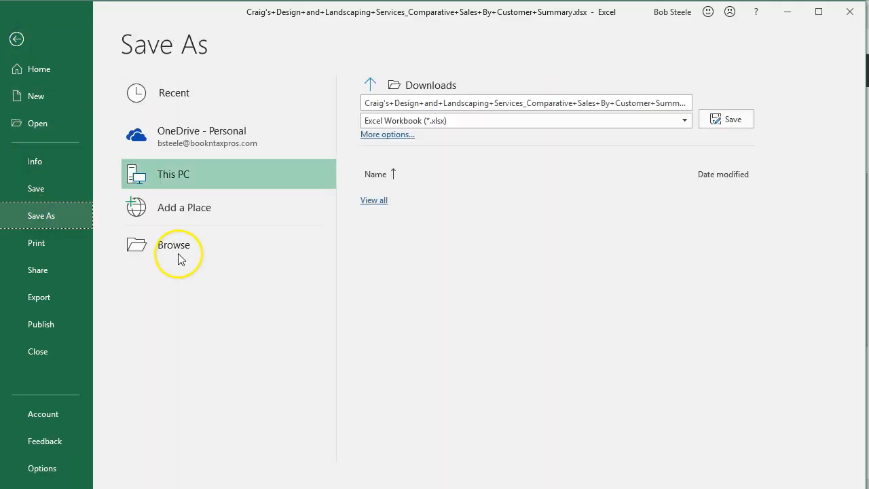
click(174, 250)
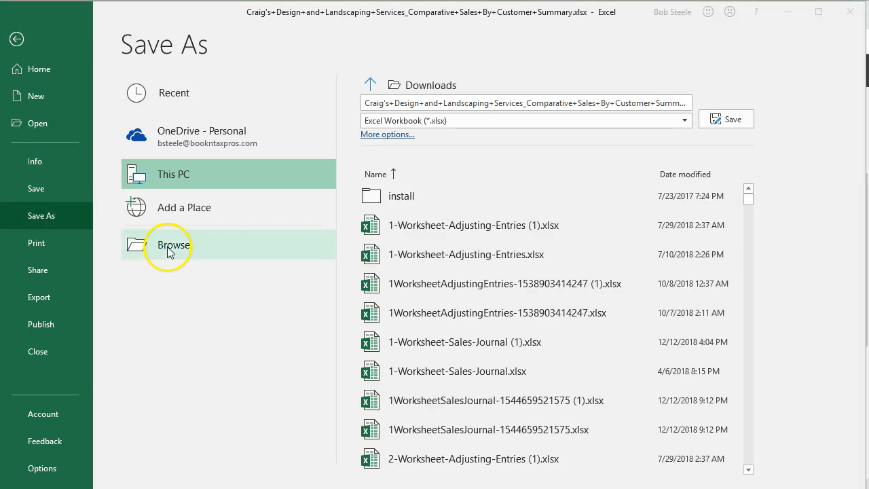
drag(106, 168, 100, 94)
click(59, 102)
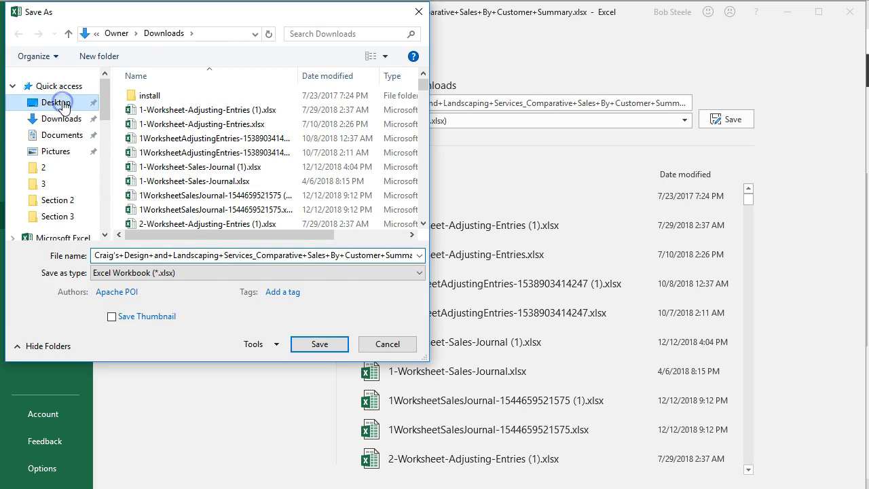
click(297, 121)
double_click(297, 120)
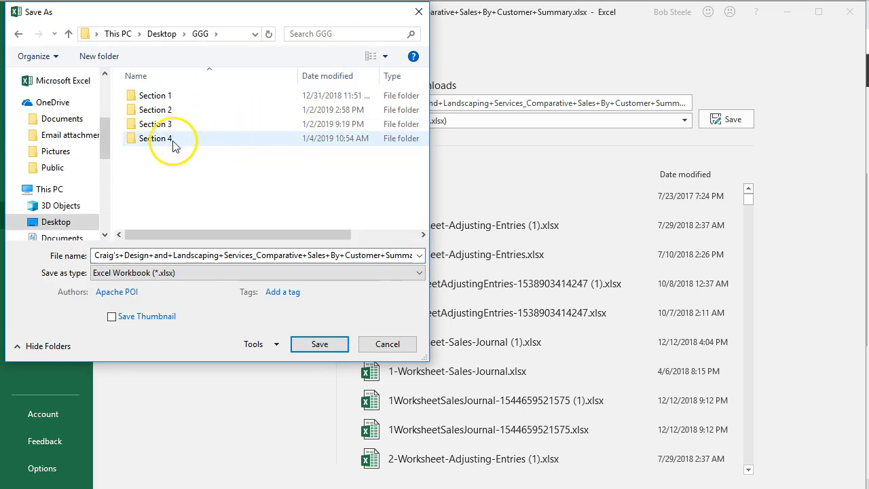
double_click(236, 139)
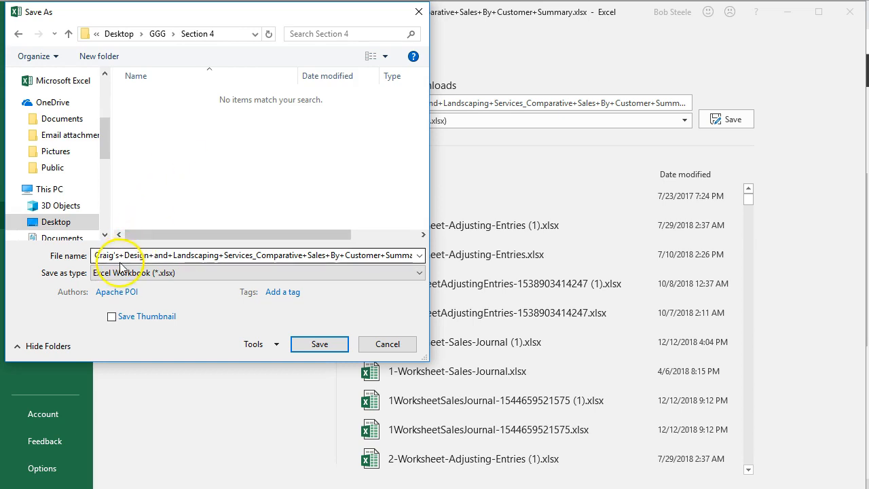
Step: Save the workbook in Section 4 as Comparative Sales By Customer Summary 12.31.18 in Excel Workbook format
drag(96, 255, 597, 252)
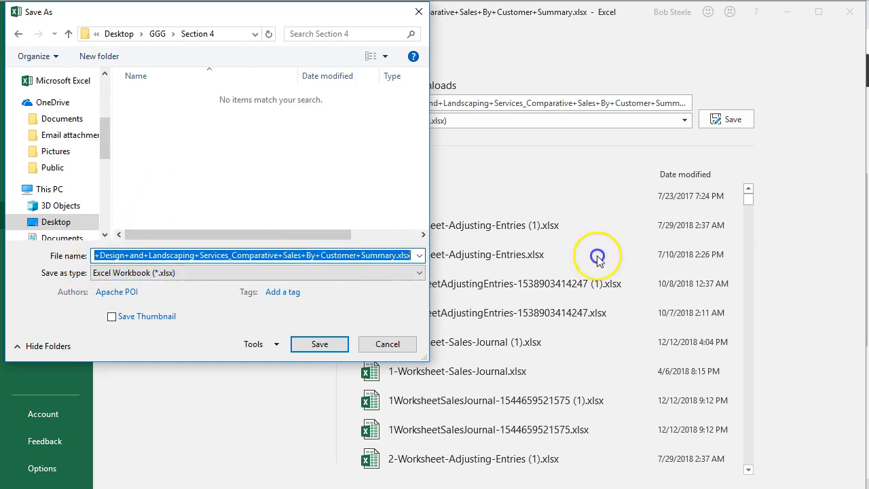
key(BackSpace)
text(Comparative Sales By Customer Summary)
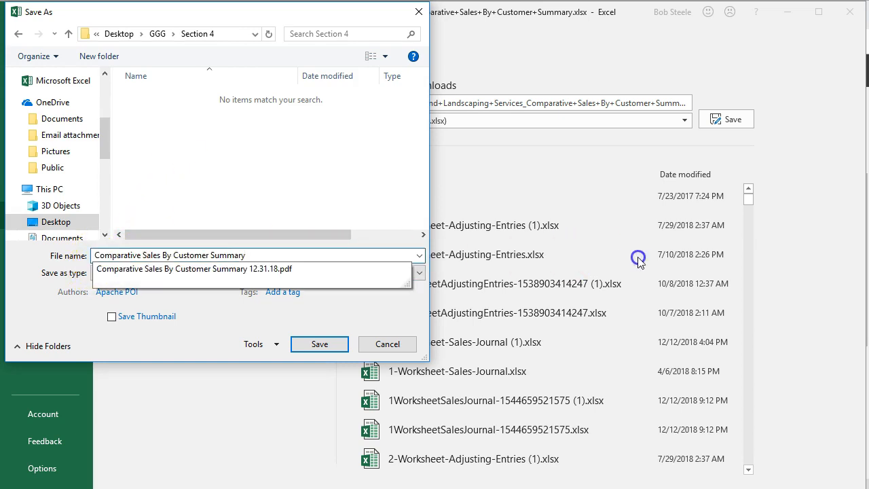
key(Down)
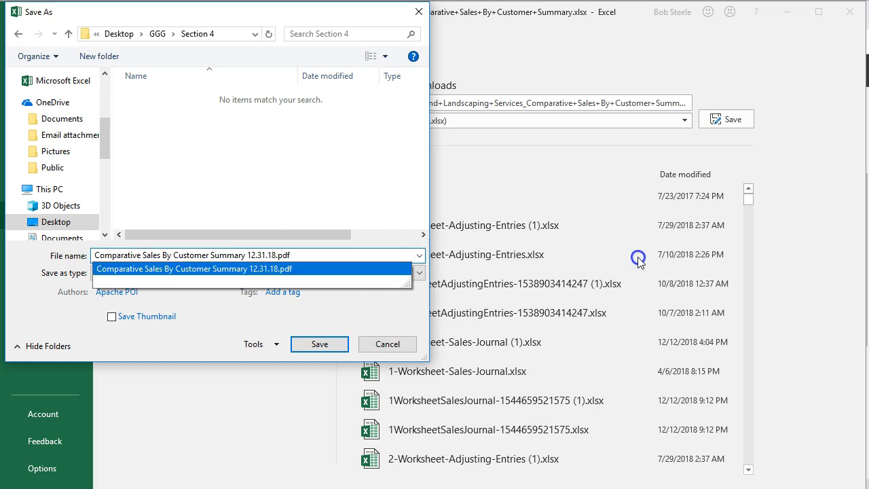
key(BackSpace)
key(BackSpace)
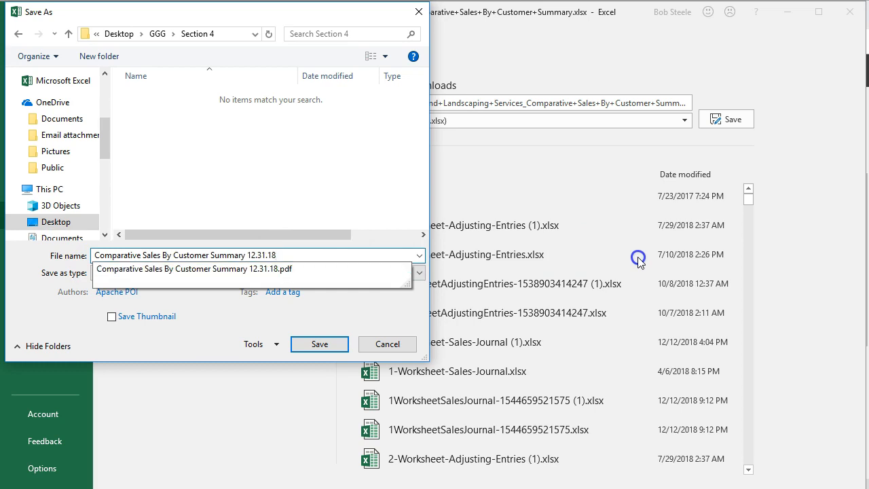
click(302, 347)
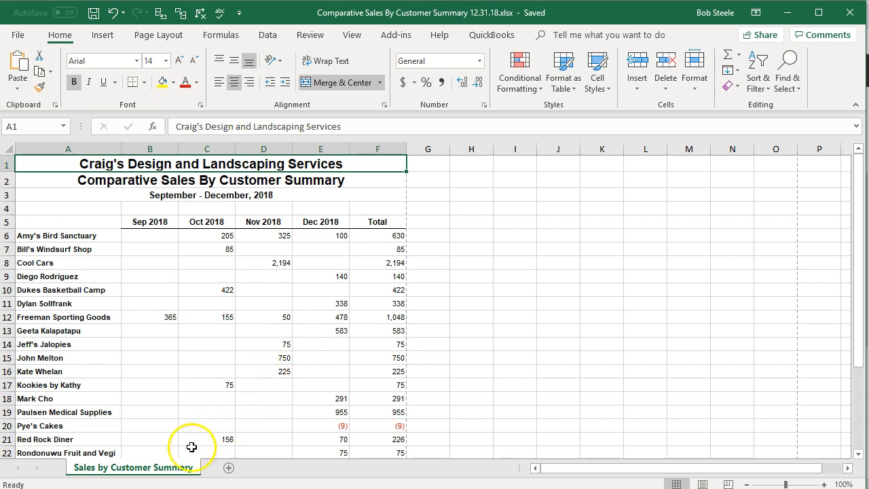
click(100, 482)
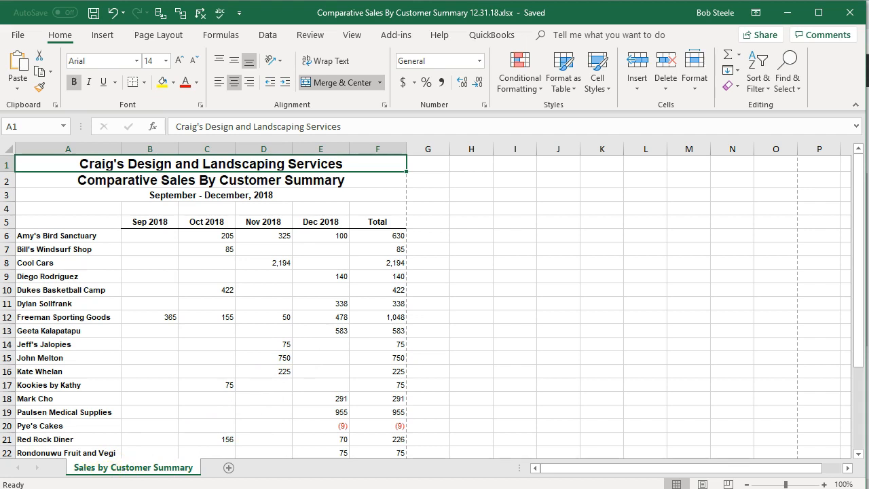